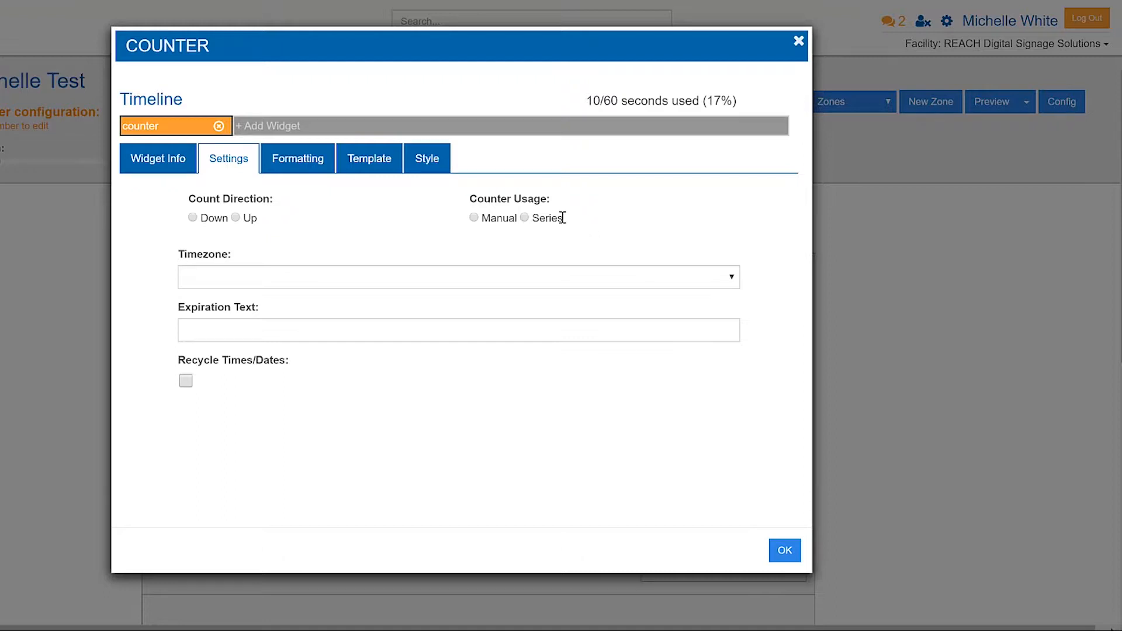
Set the counter to manual usage, counting down, in the Central Time (US & Canada) timezone.
drag(562, 218, 549, 219)
click(636, 229)
click(473, 218)
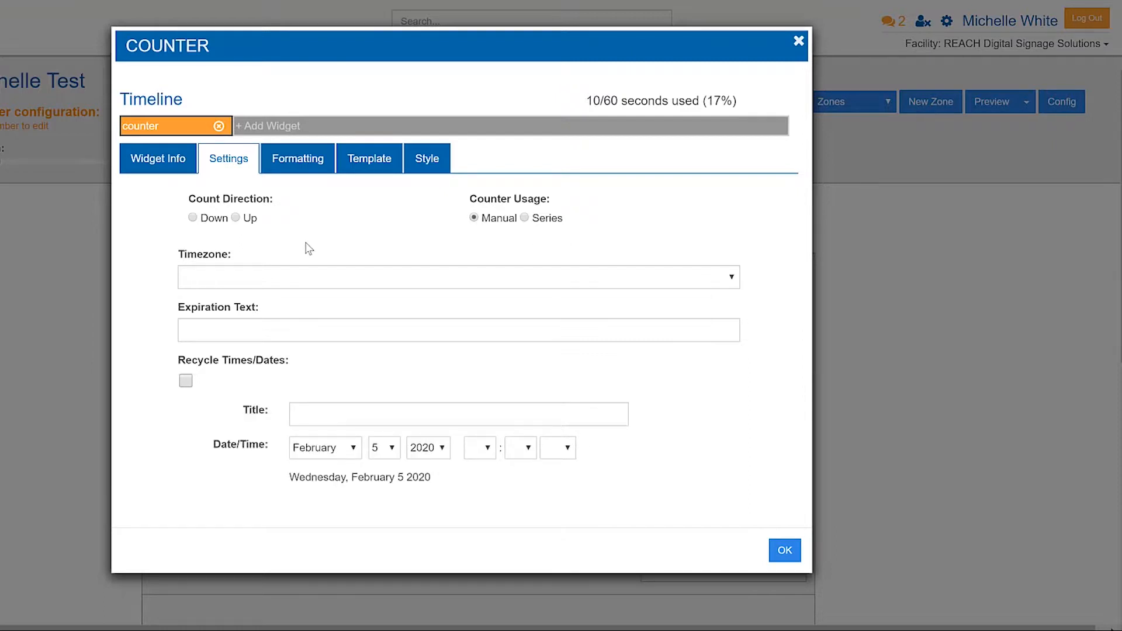
click(193, 218)
click(213, 276)
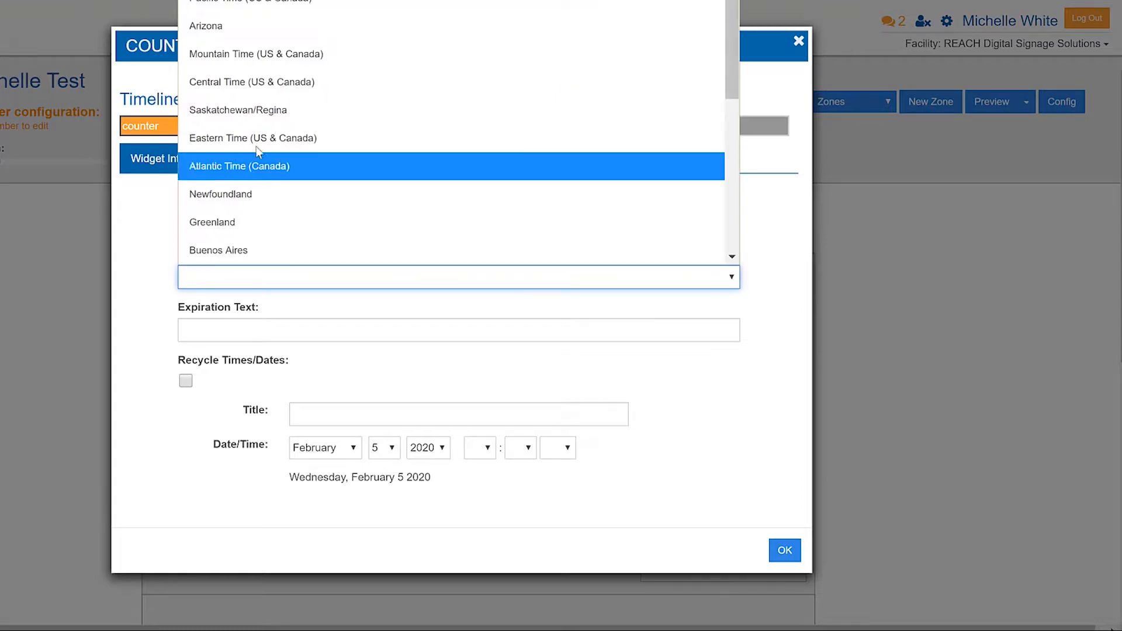
click(237, 83)
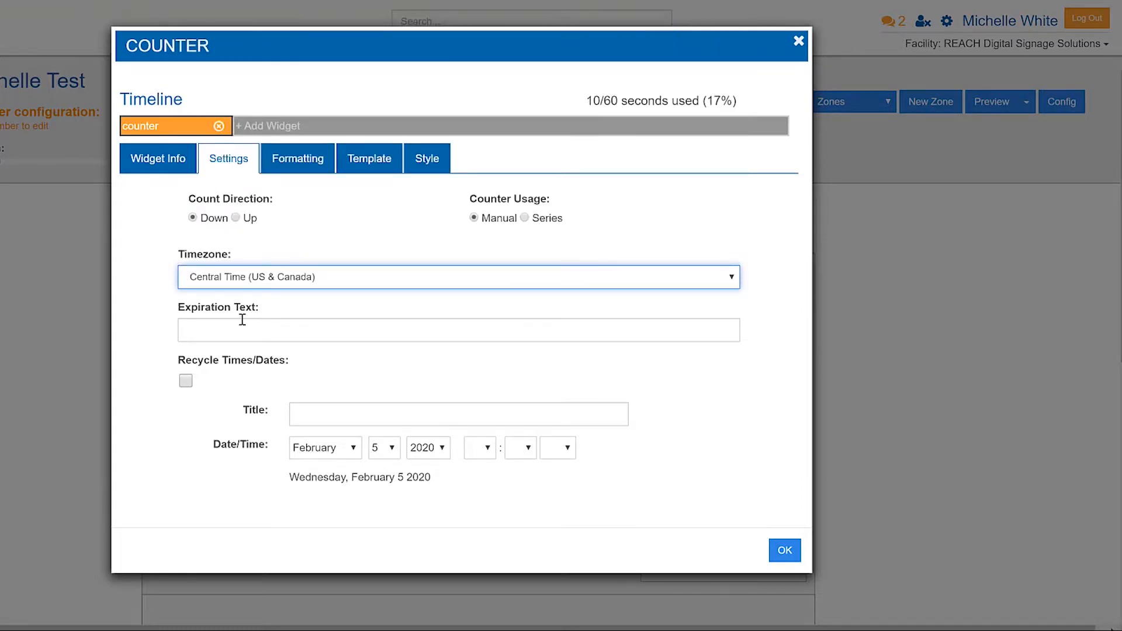
Enter an expiration text of "Happy Birthday" followed by the person's first name.
drag(185, 308, 255, 308)
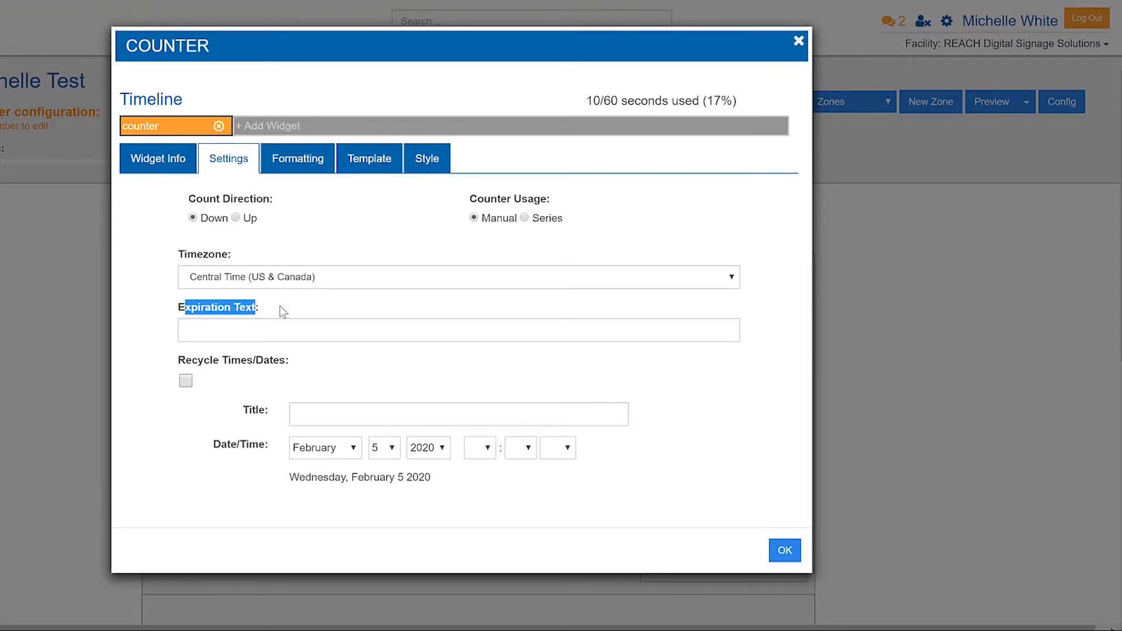
click(280, 306)
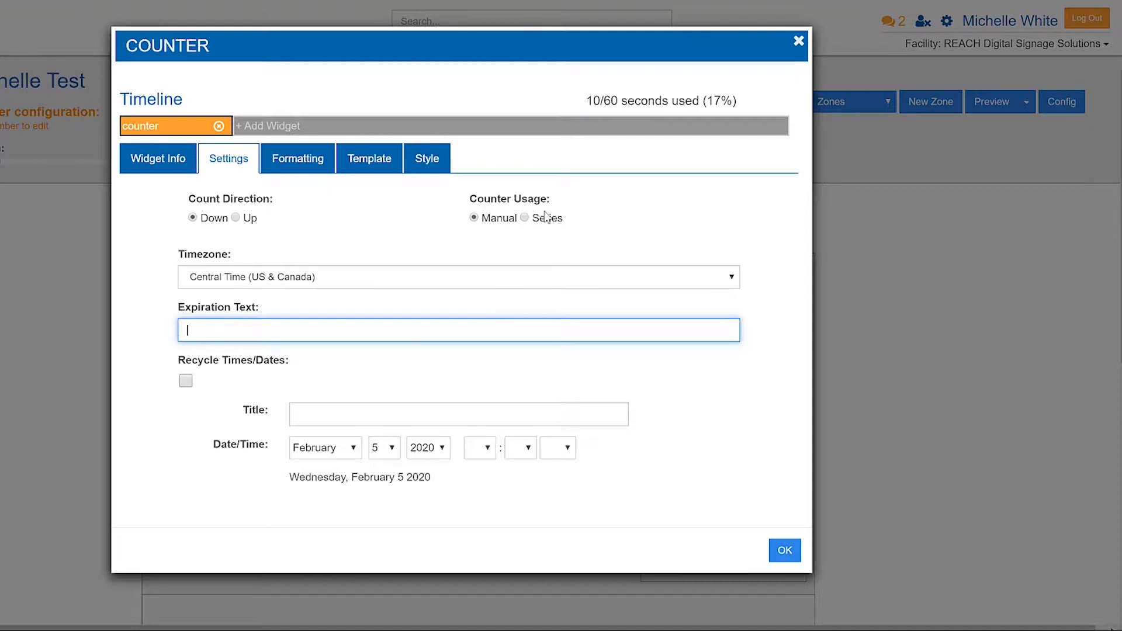
click(381, 377)
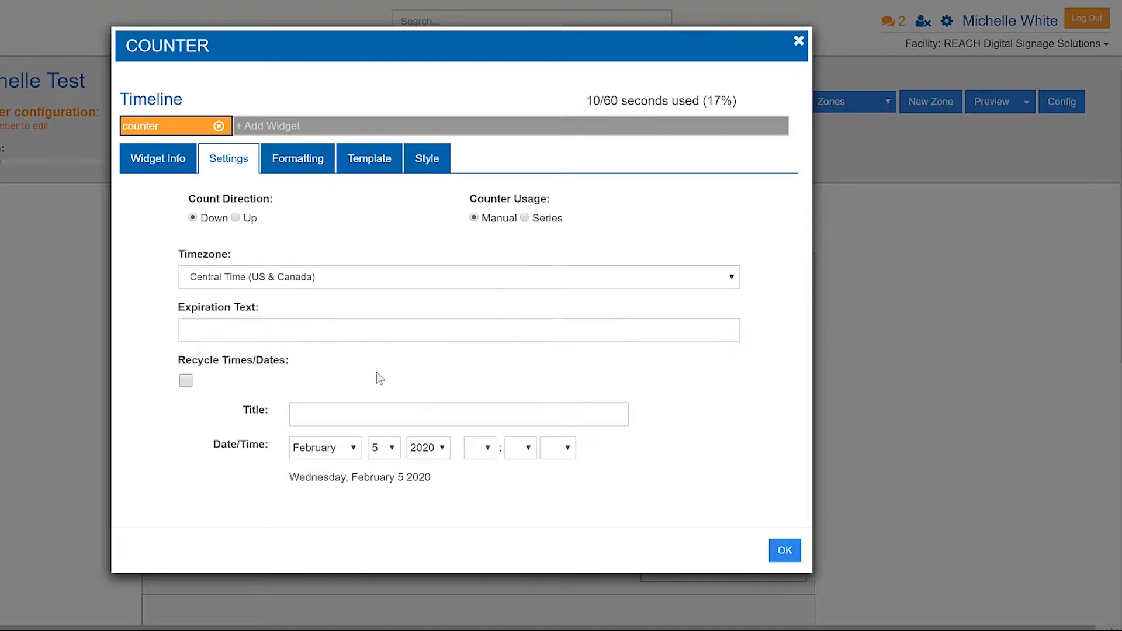
click(255, 333)
text(Happy Birthday Michelle)
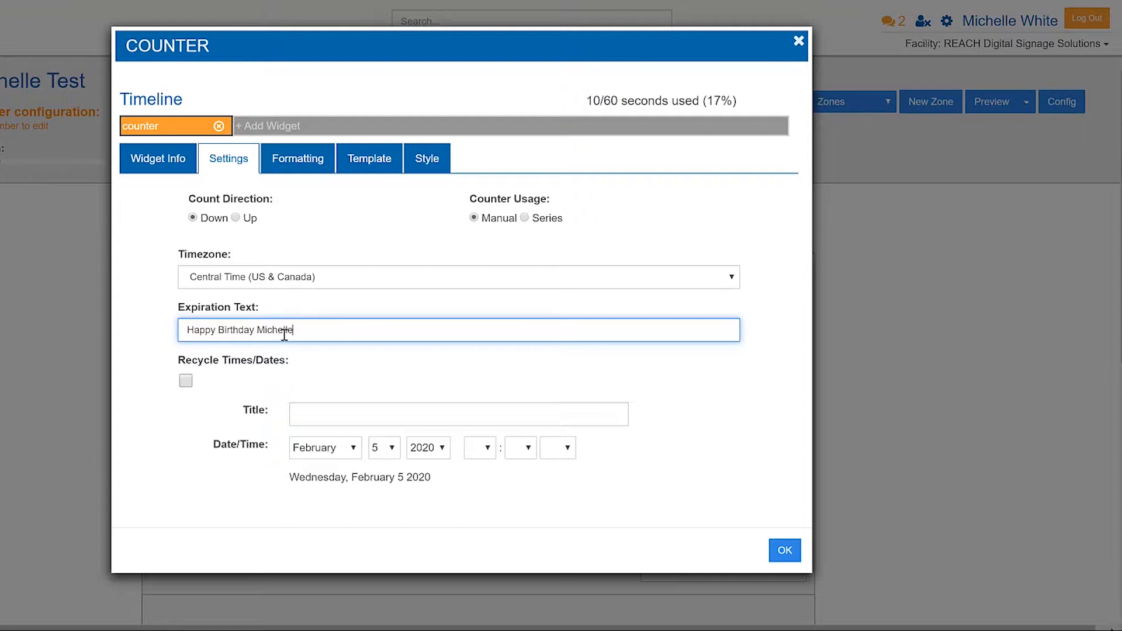
Title the counter as a "Countdown until" the named person's "Birthday", using the first name in possessive form.
click(313, 414)
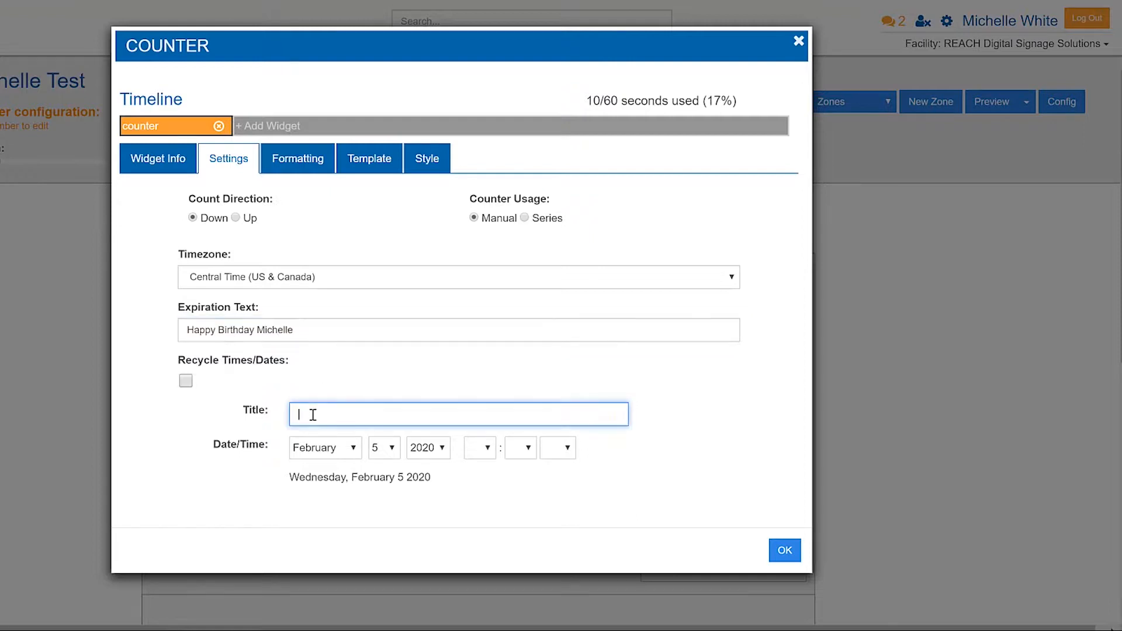
text(Countdown until Michelle's Birthday)
Set the countdown's target date to February 5, 2020 and its time to 06:03 AM.
click(331, 454)
click(334, 150)
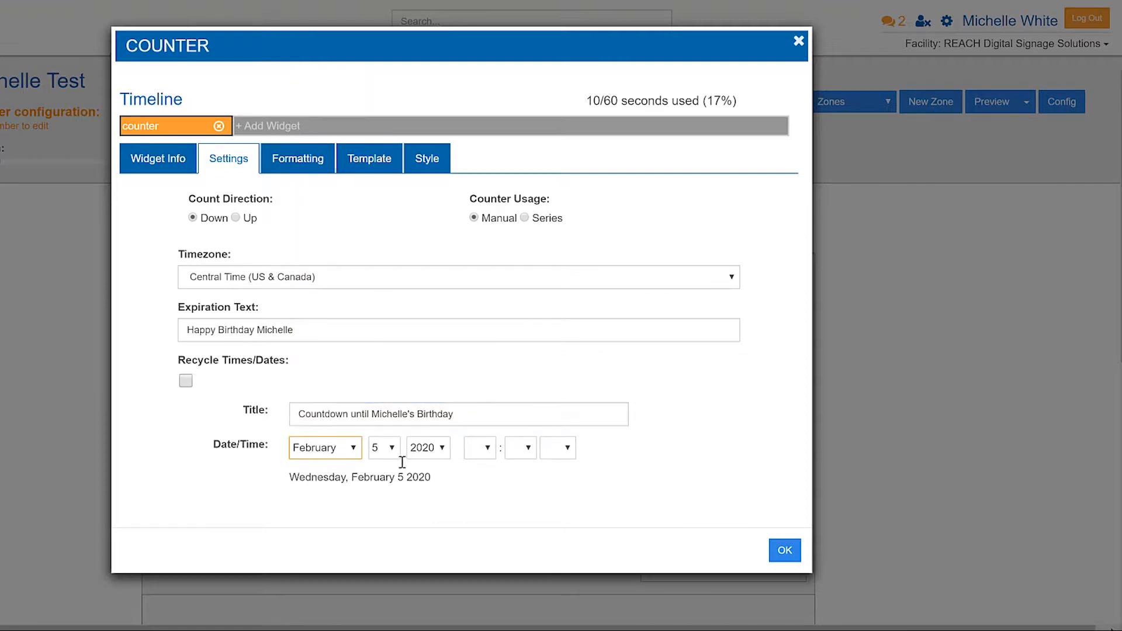
click(436, 450)
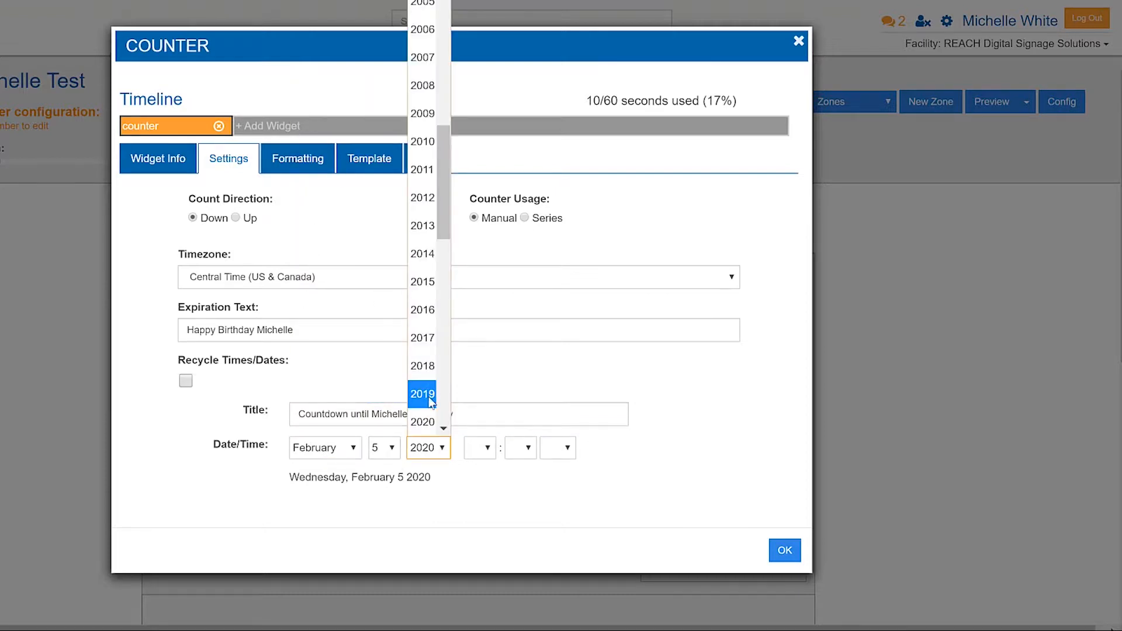
click(423, 422)
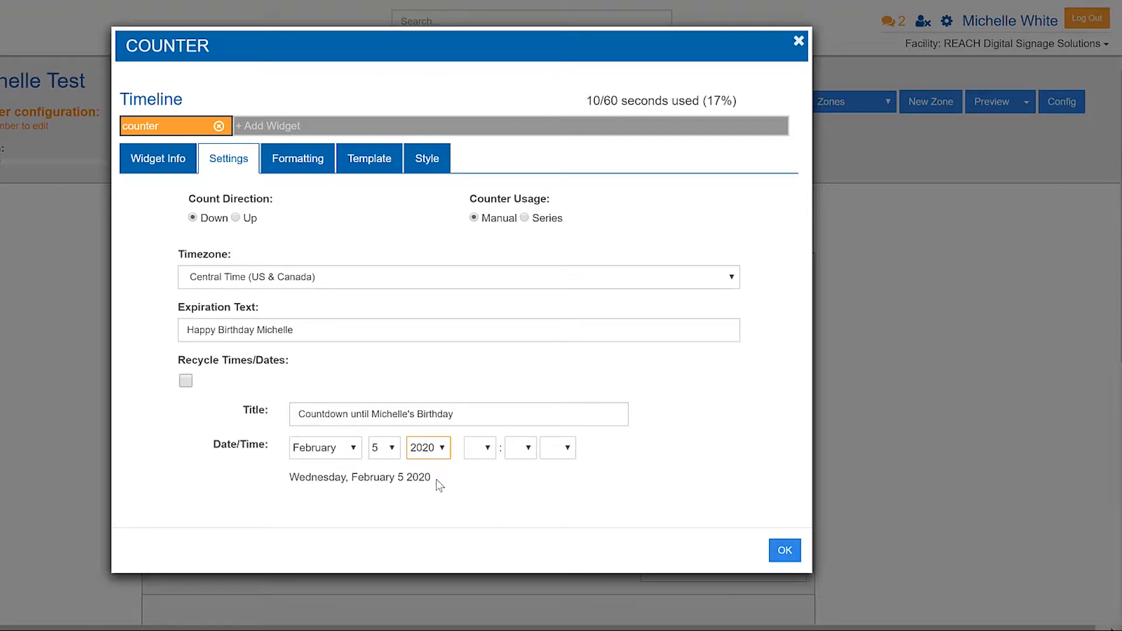
click(480, 455)
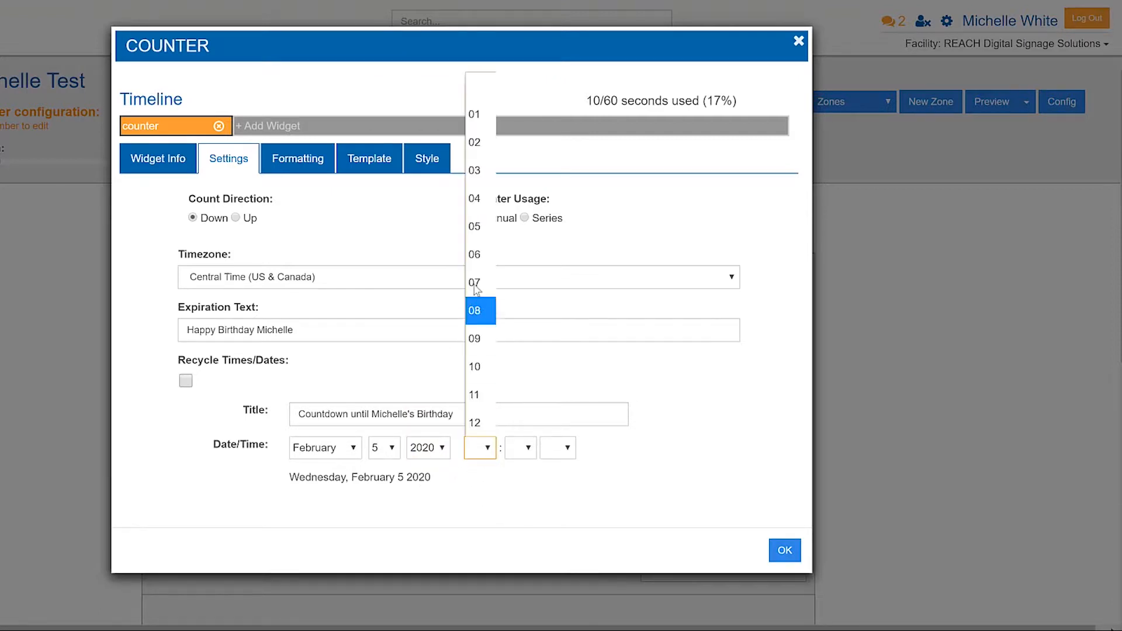
click(475, 255)
click(510, 453)
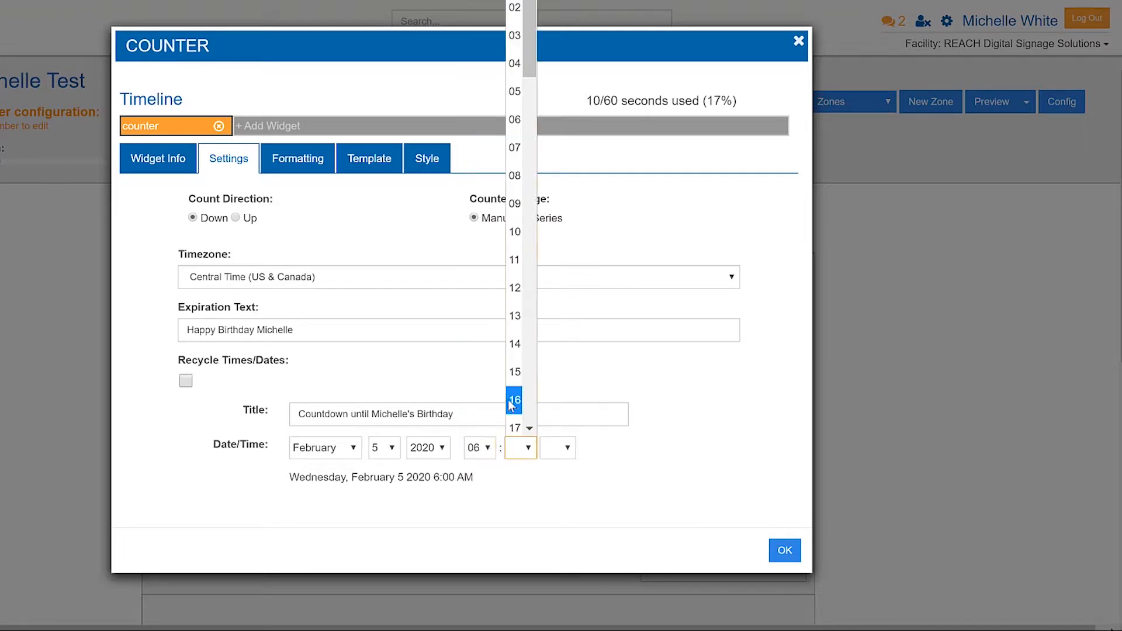
click(517, 34)
click(566, 448)
click(558, 500)
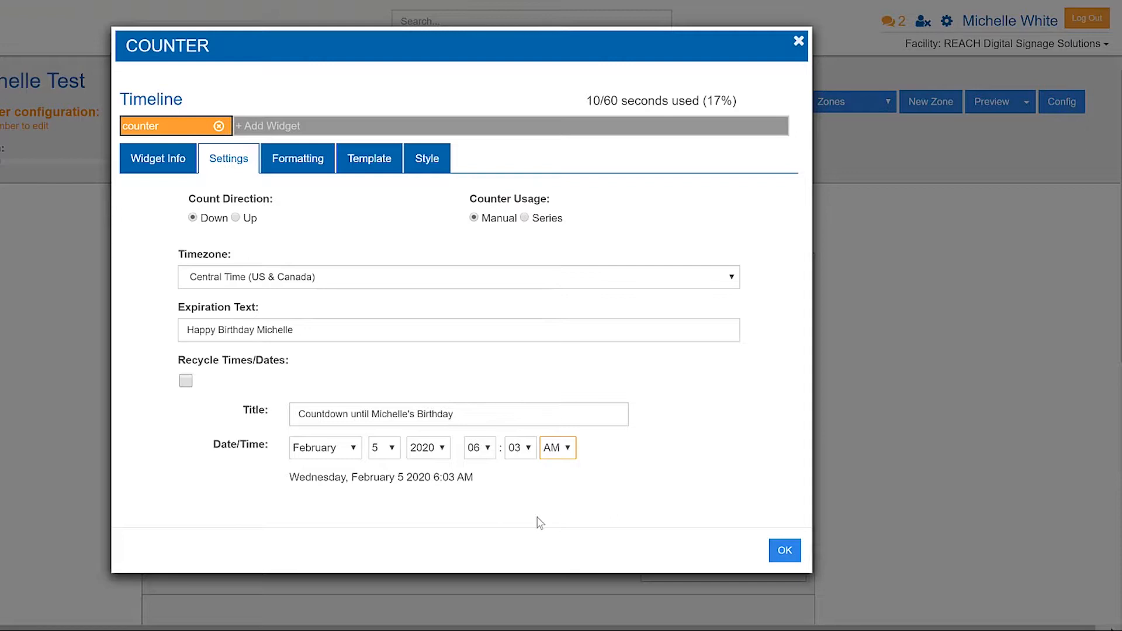
drag(308, 476, 478, 483)
click(516, 497)
Apply the Days Left preset to the counter's formatting and check its example output.
click(280, 164)
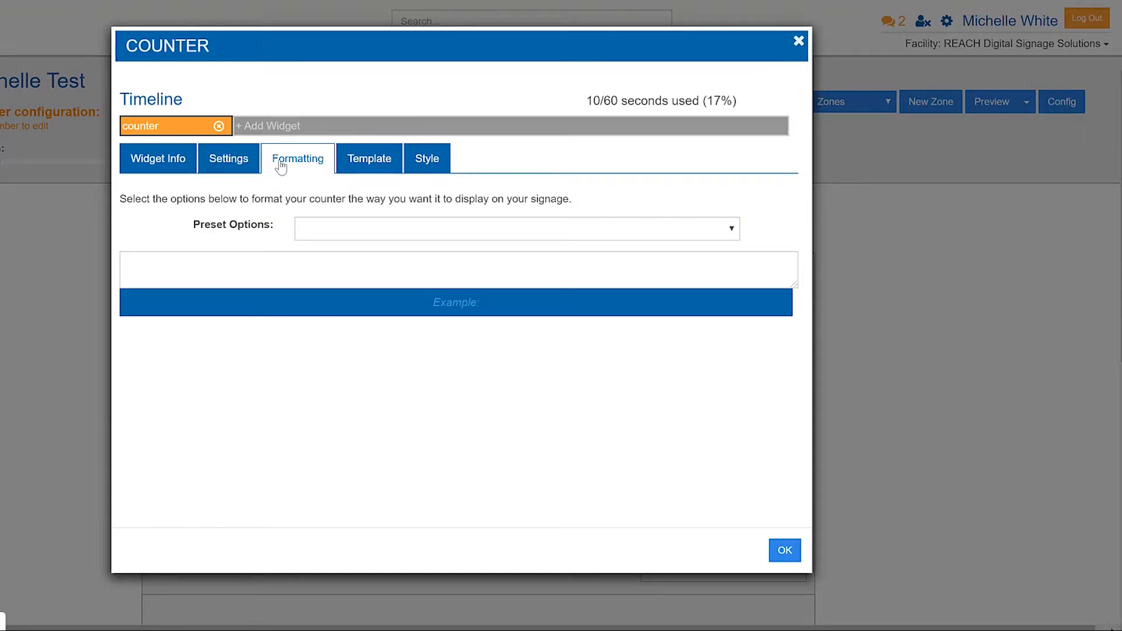
click(330, 228)
click(321, 277)
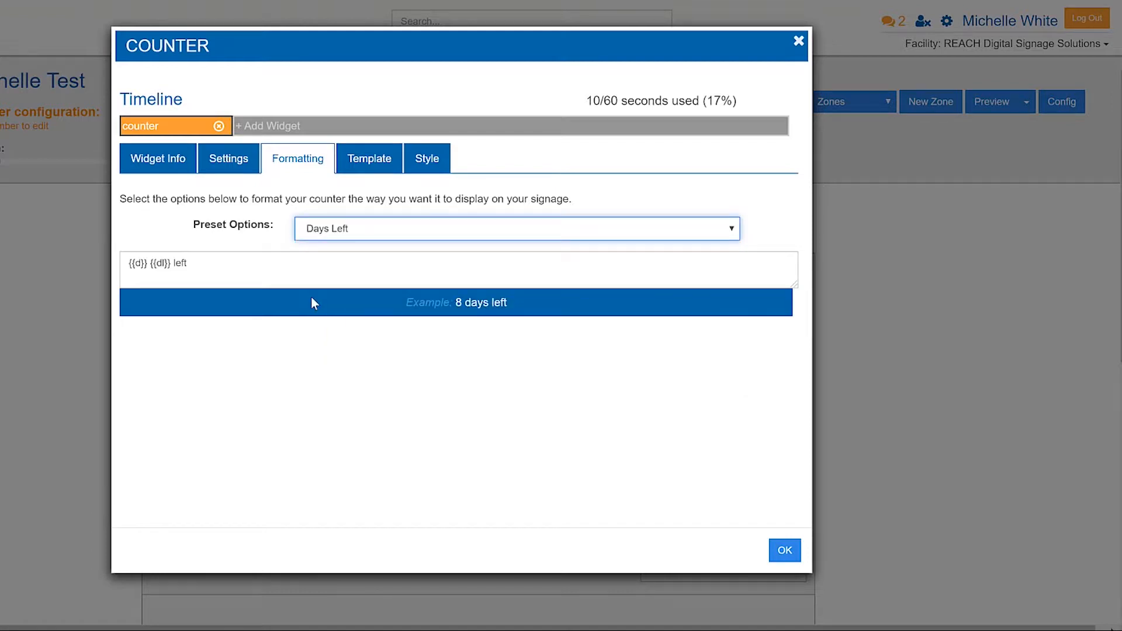
click(234, 158)
click(311, 159)
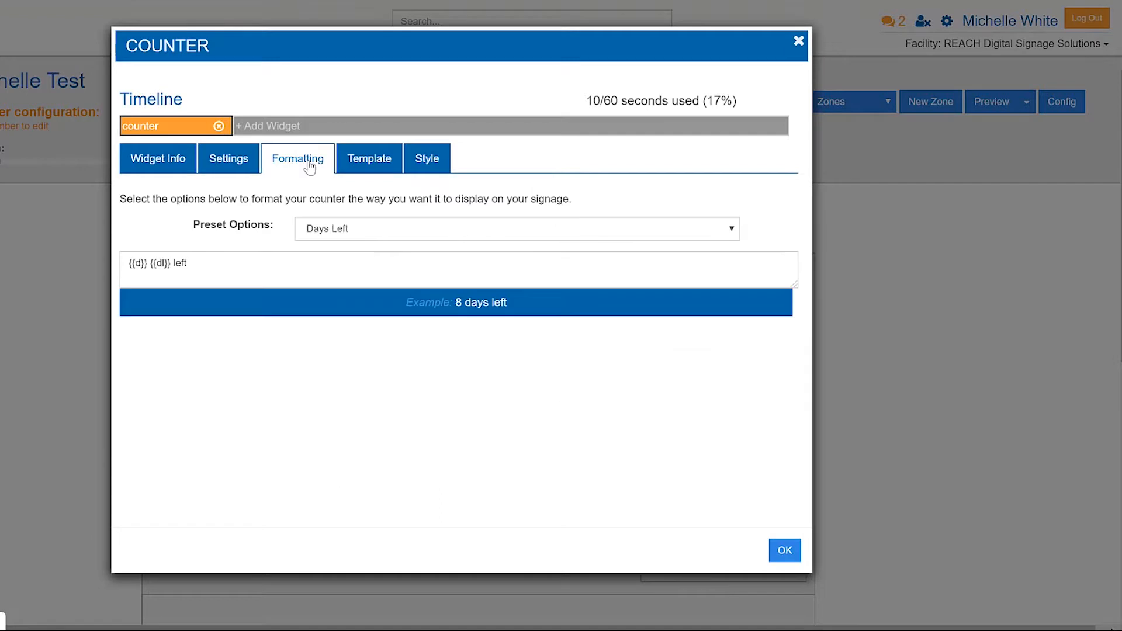
drag(465, 302, 512, 313)
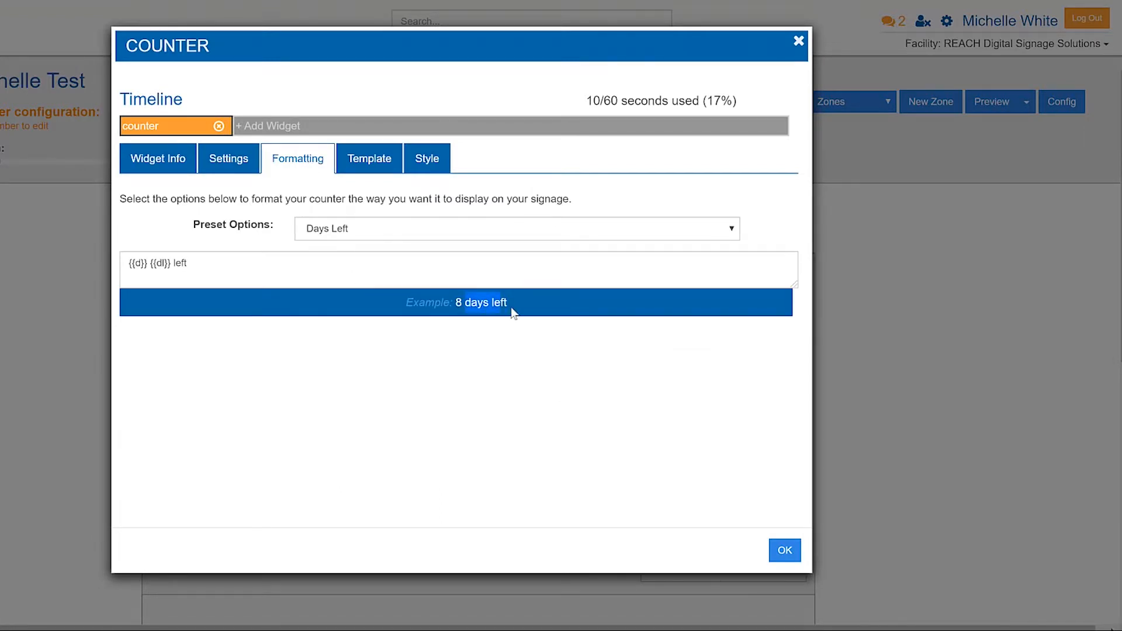
Try the Hour, Minute, Second Timer preset and the Last Incident preset for the counter's formatting.
click(359, 232)
click(353, 283)
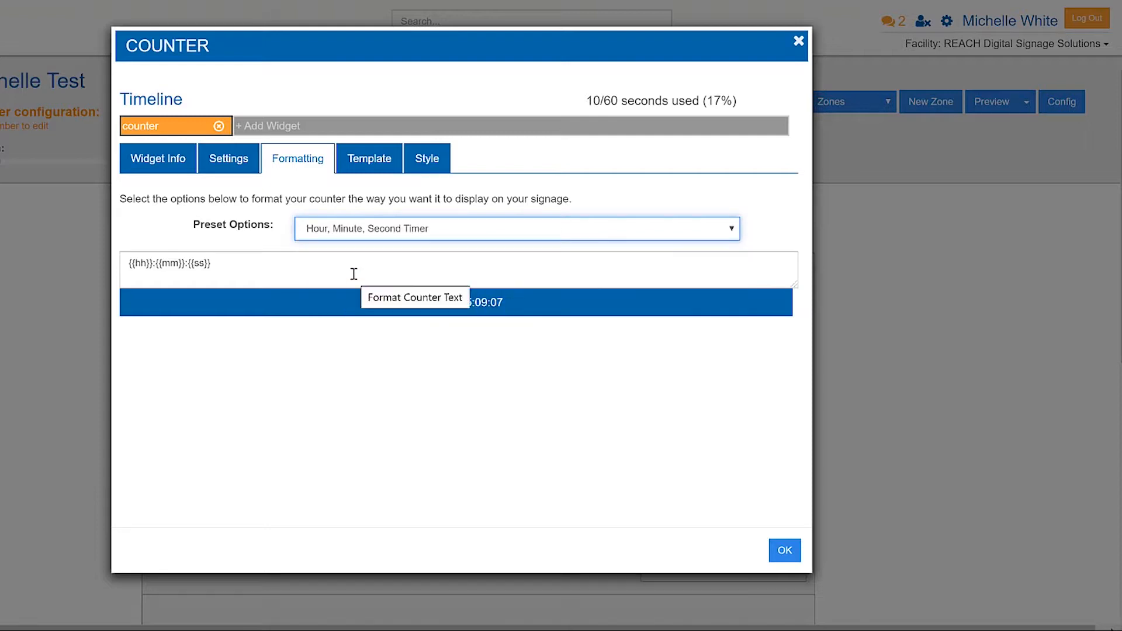
click(456, 238)
click(420, 311)
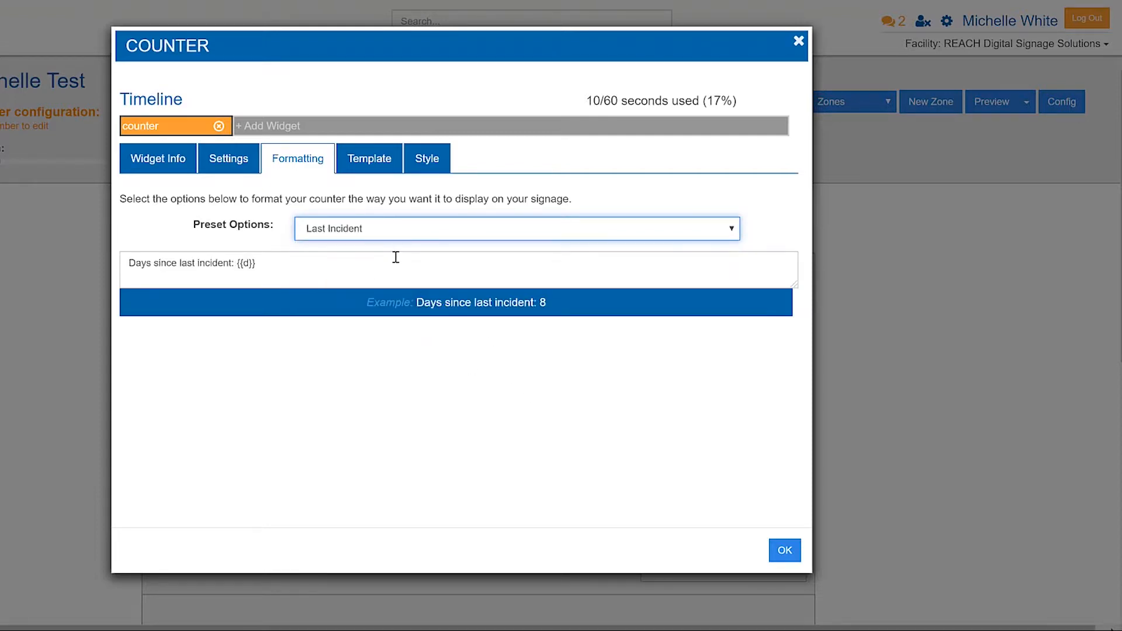
Switch the formatting to Custom, replace the format text with the Title placeholder, and check the title in the counter's settings.
click(398, 233)
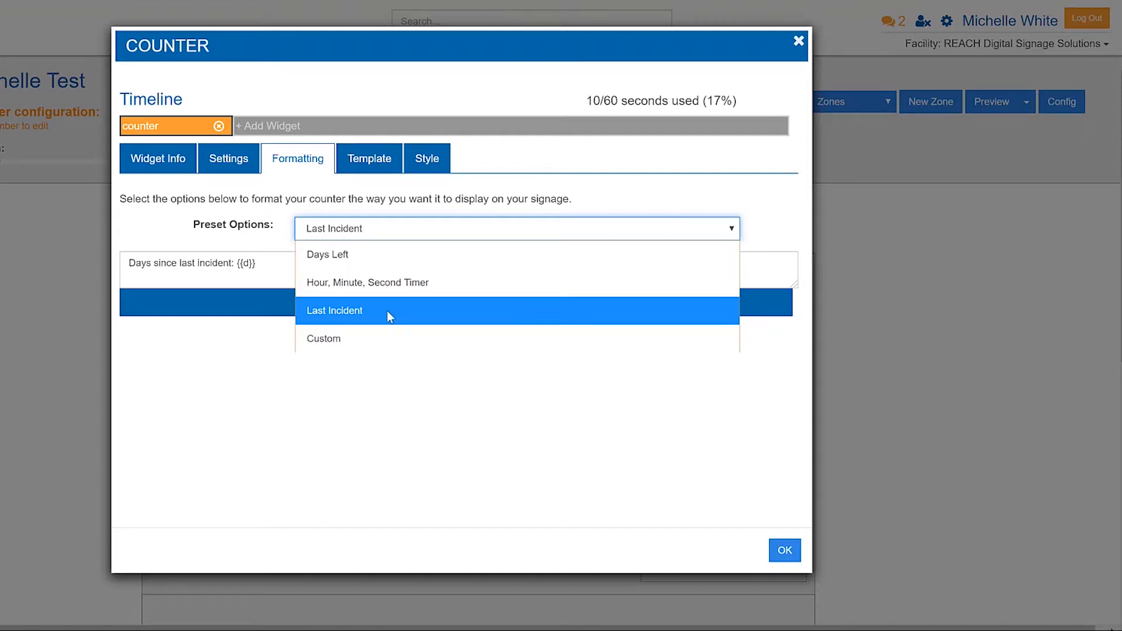
click(359, 338)
drag(288, 278, 117, 270)
key(BackSpace)
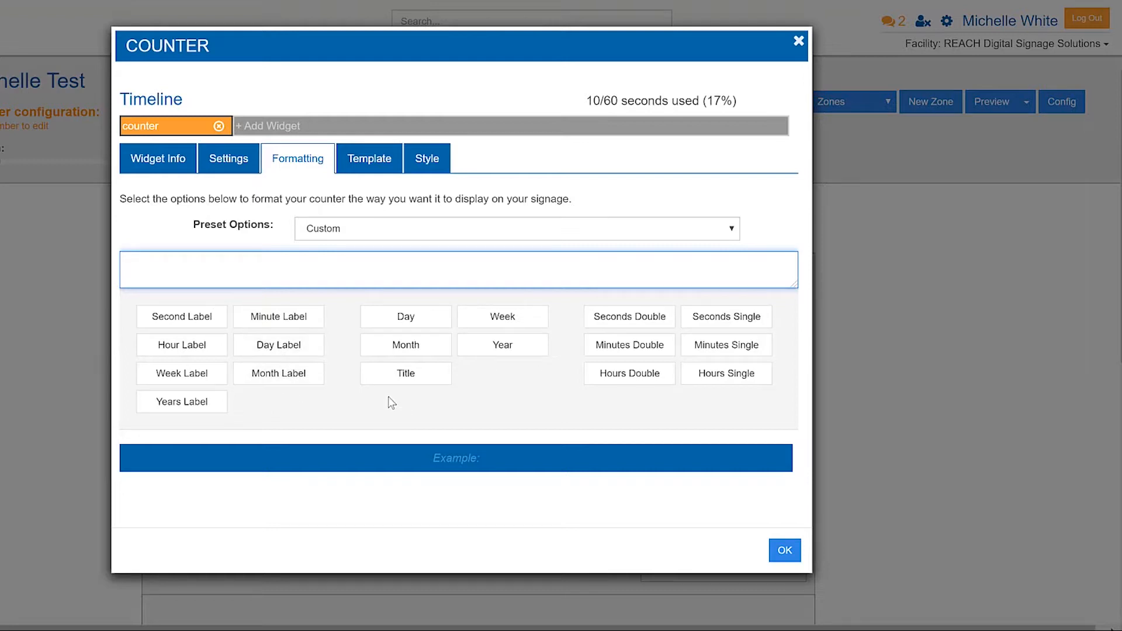
click(404, 385)
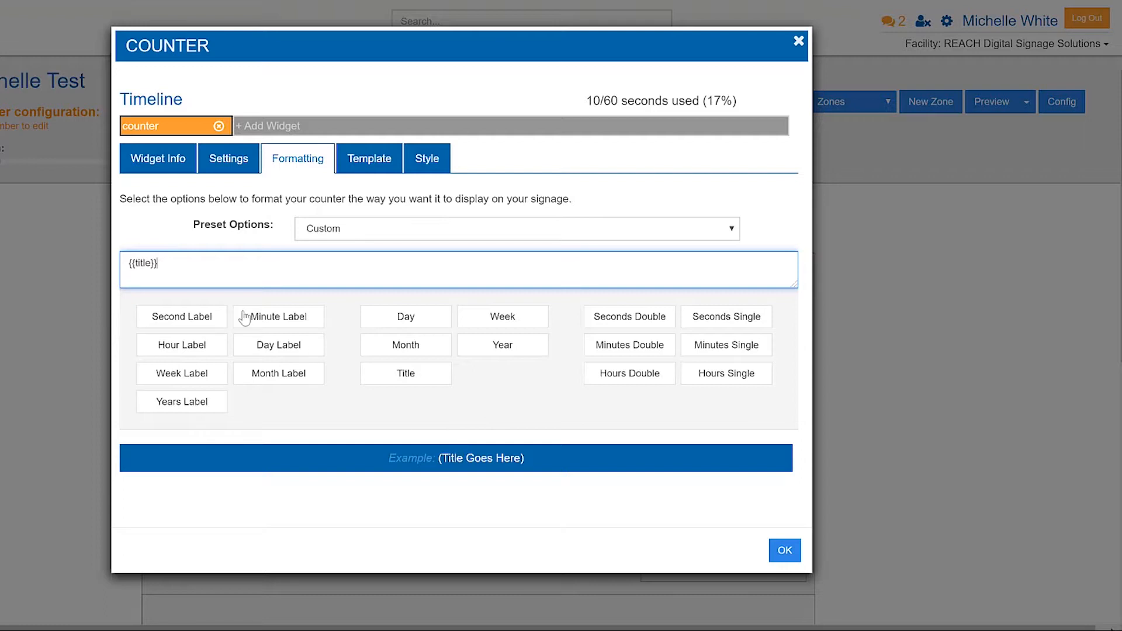
click(232, 164)
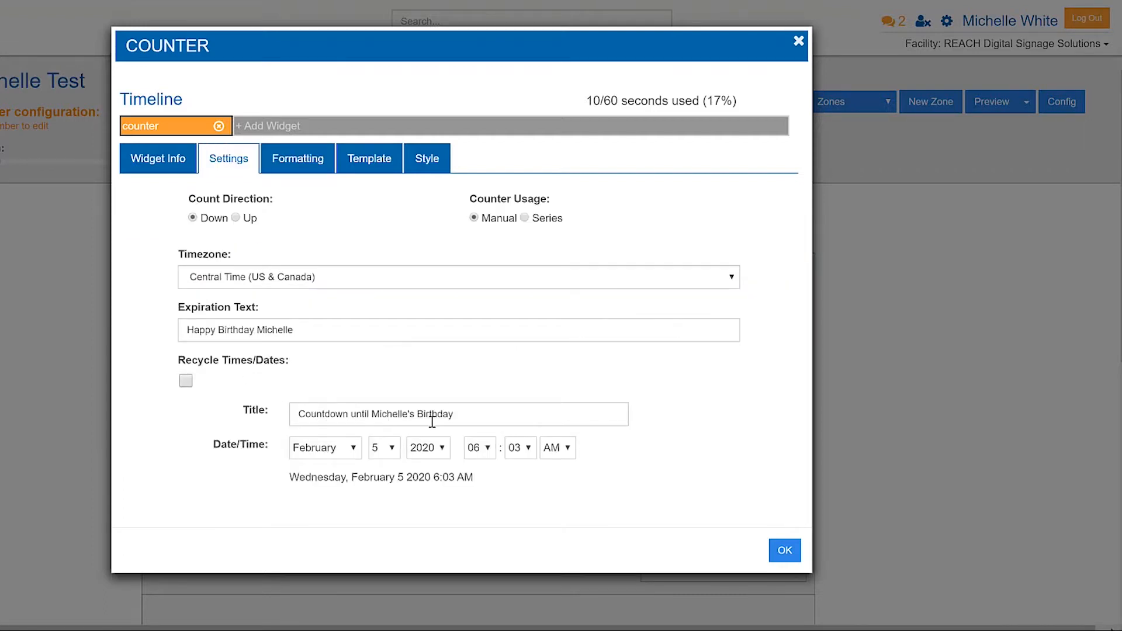
click(316, 170)
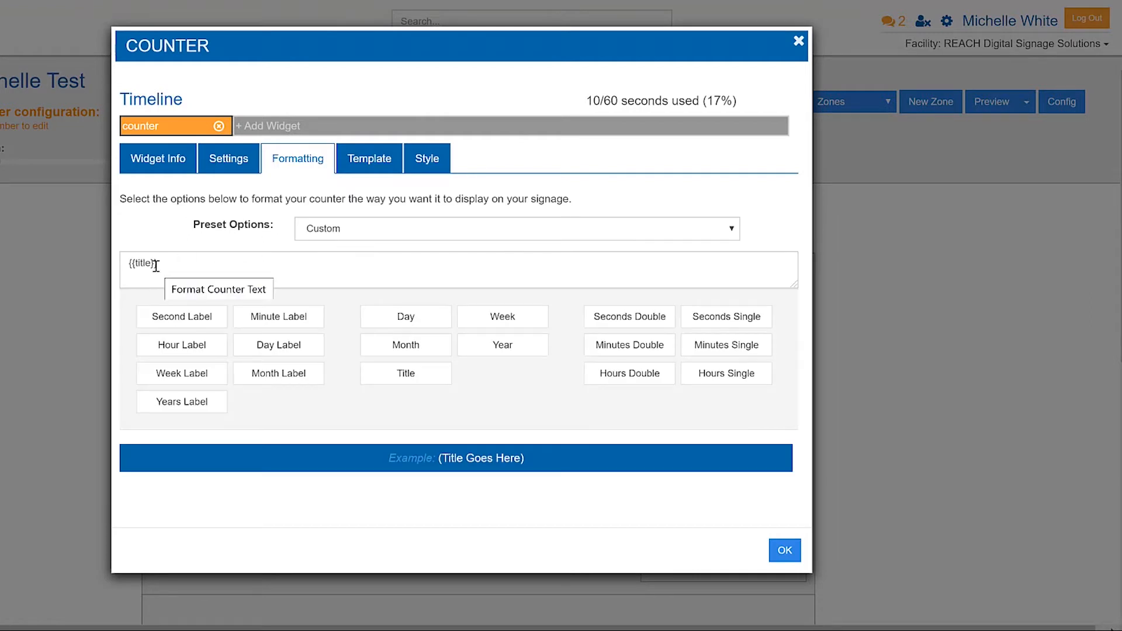
Append the Month, Day and Week placeholders, the word "and", and the Seconds Double and Minutes Double placeholders to the custom format.
click(428, 350)
click(420, 319)
click(502, 320)
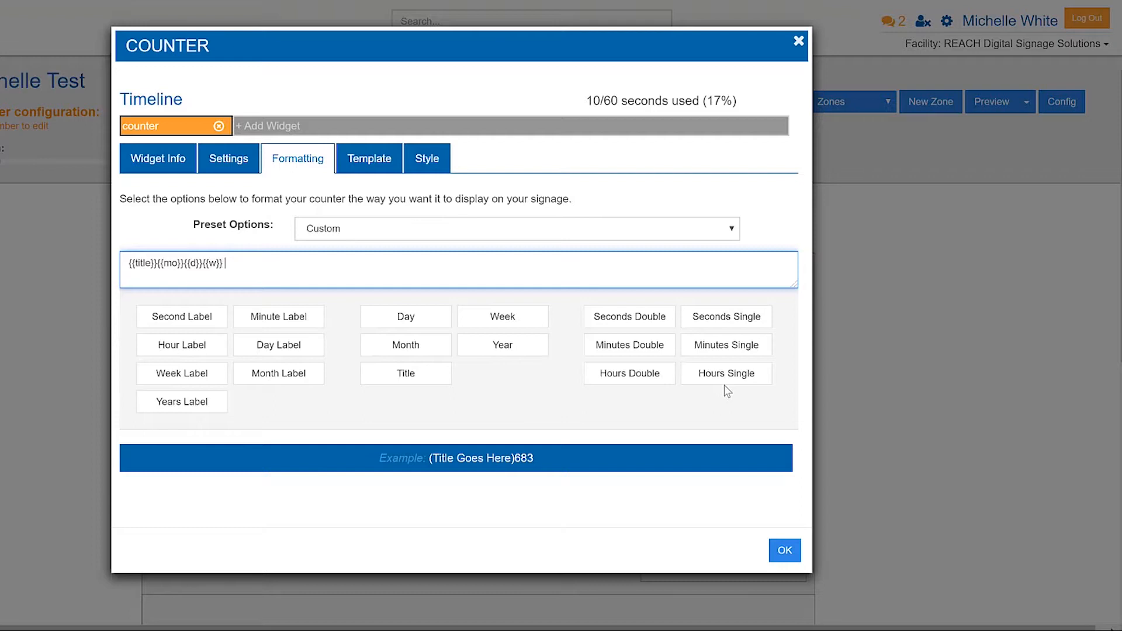
text(and)
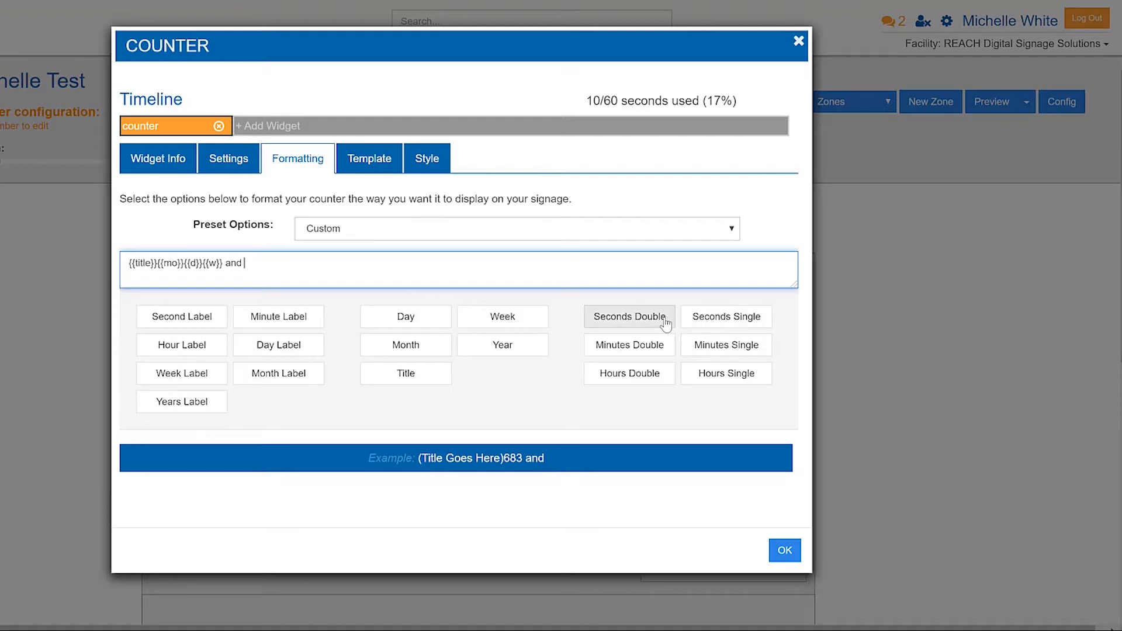
click(645, 316)
click(645, 343)
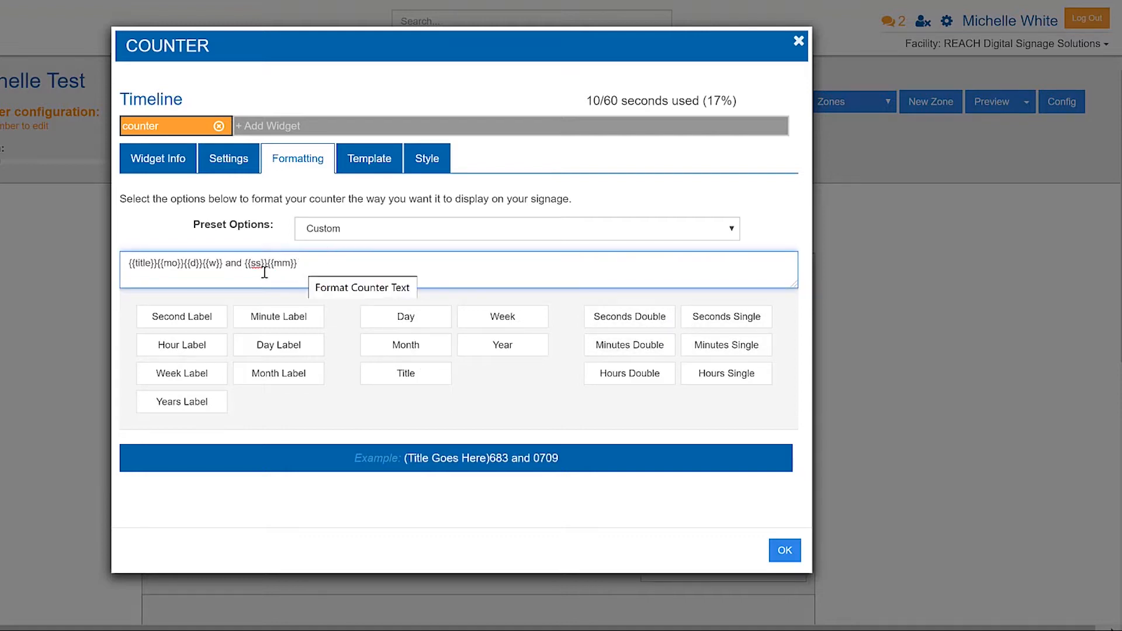
drag(237, 266, 227, 265)
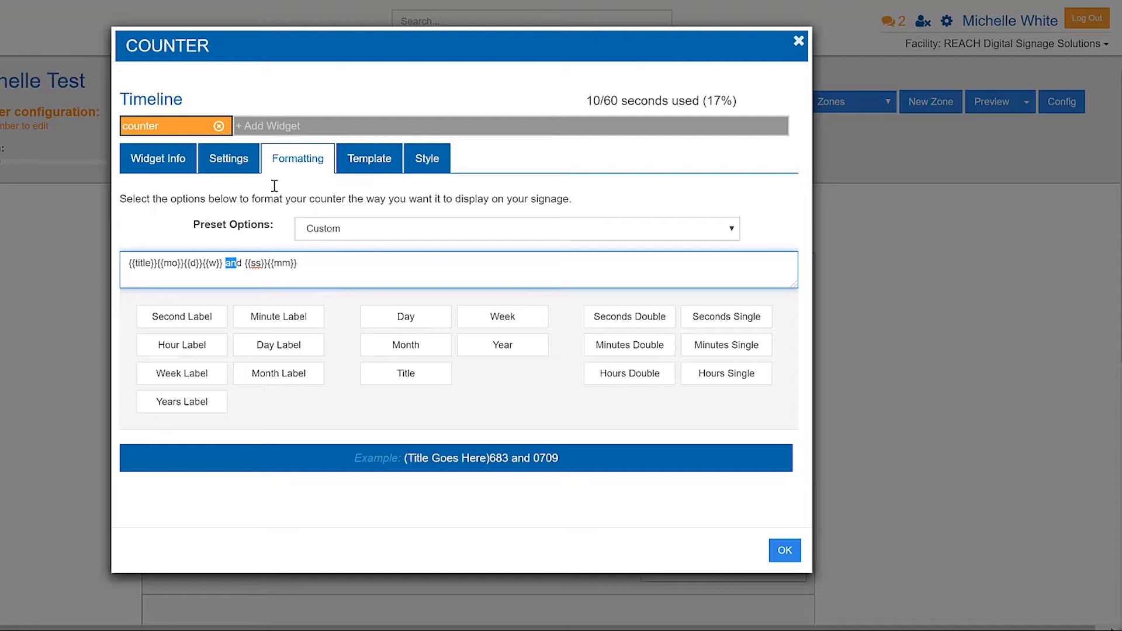
Try the Default (css) with commas template for the counter and return it to Default (css).
click(369, 166)
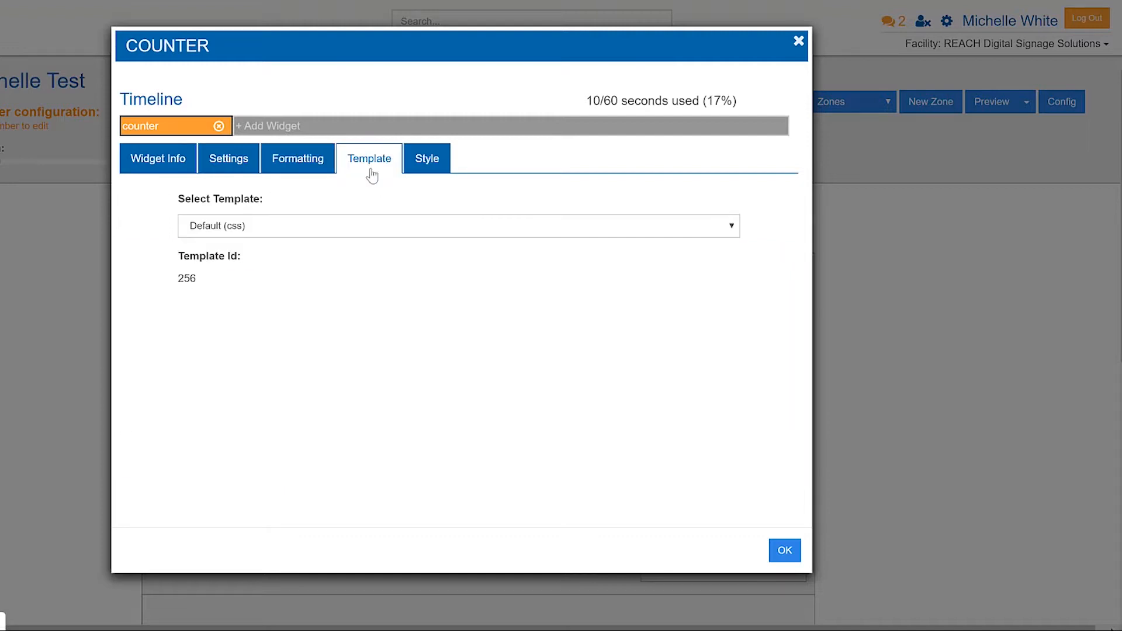
click(359, 226)
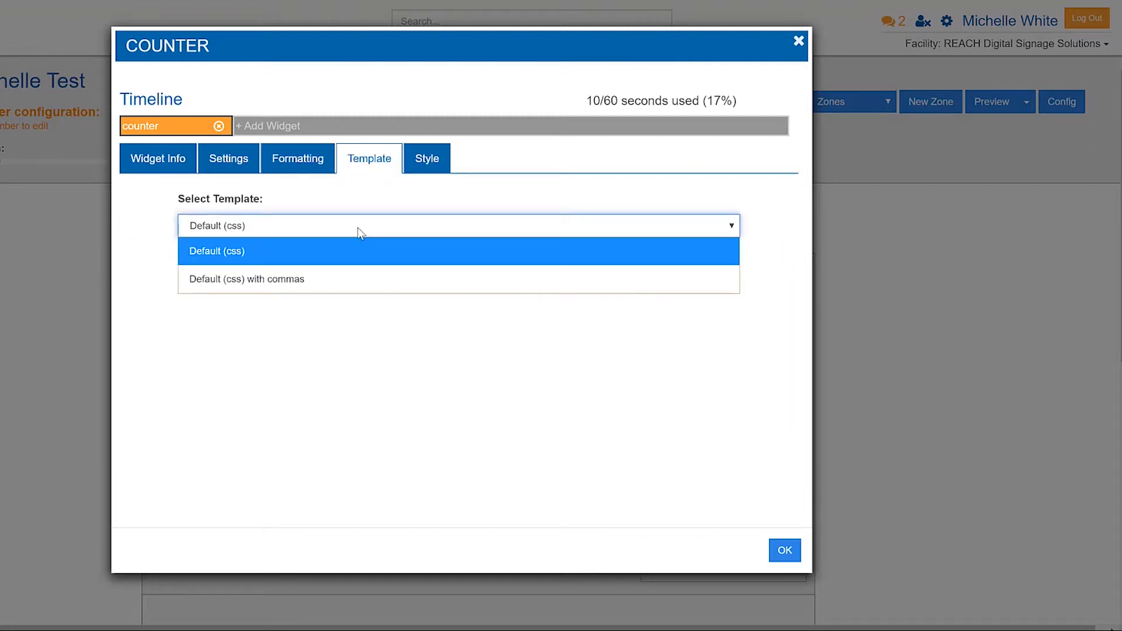
click(297, 280)
click(250, 169)
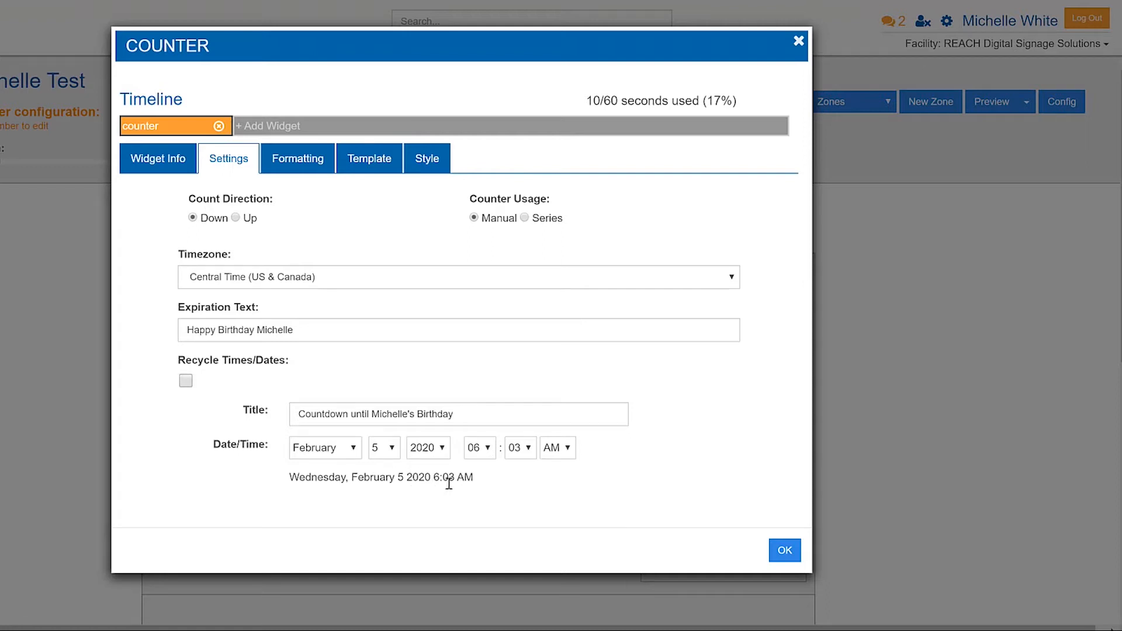
click(367, 165)
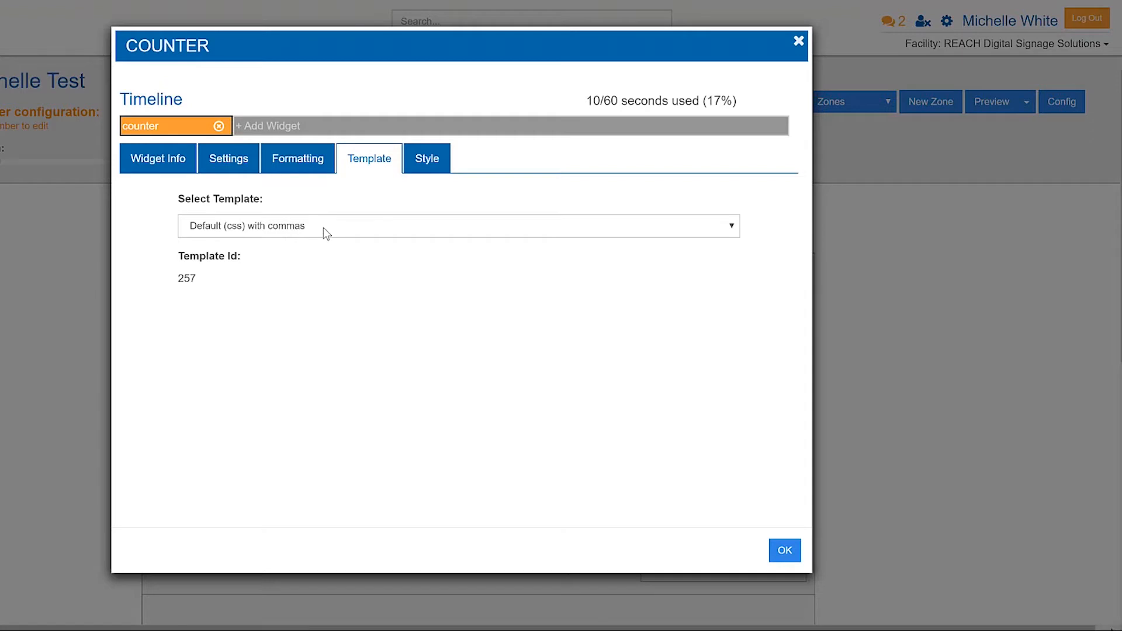
click(323, 226)
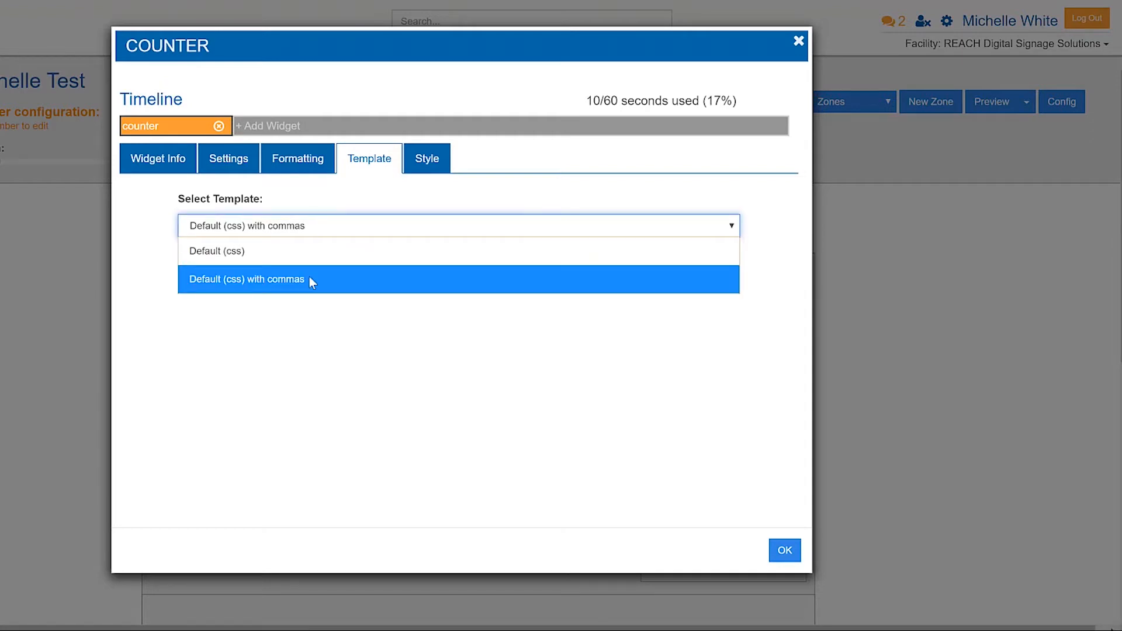
click(280, 255)
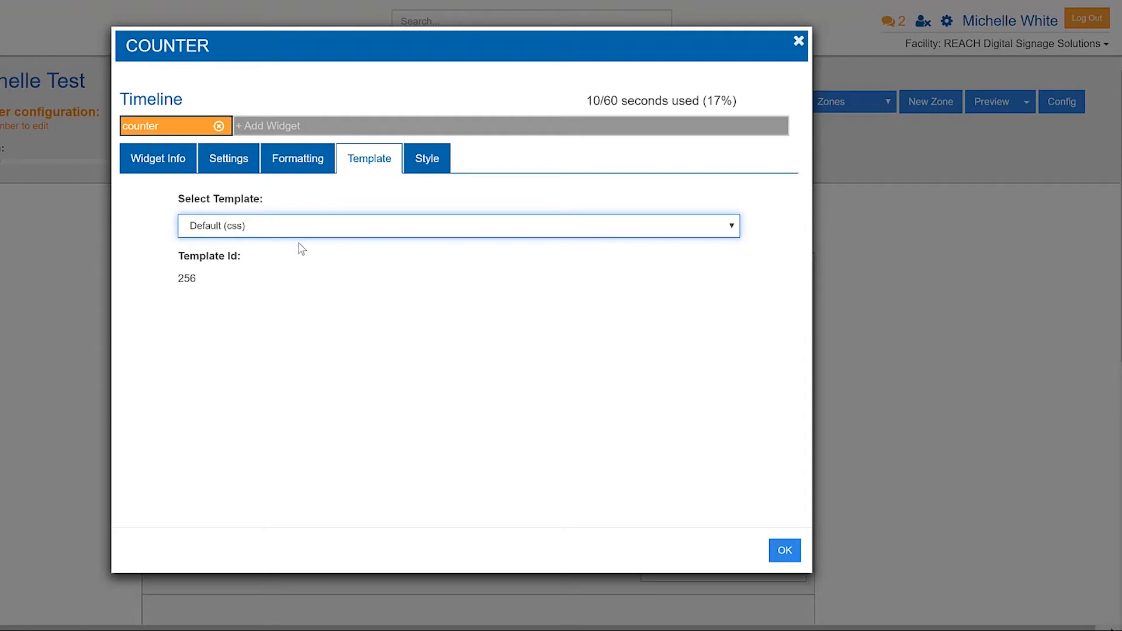
Set the Counter Text style to the Arial font with a font size of 30.
click(414, 174)
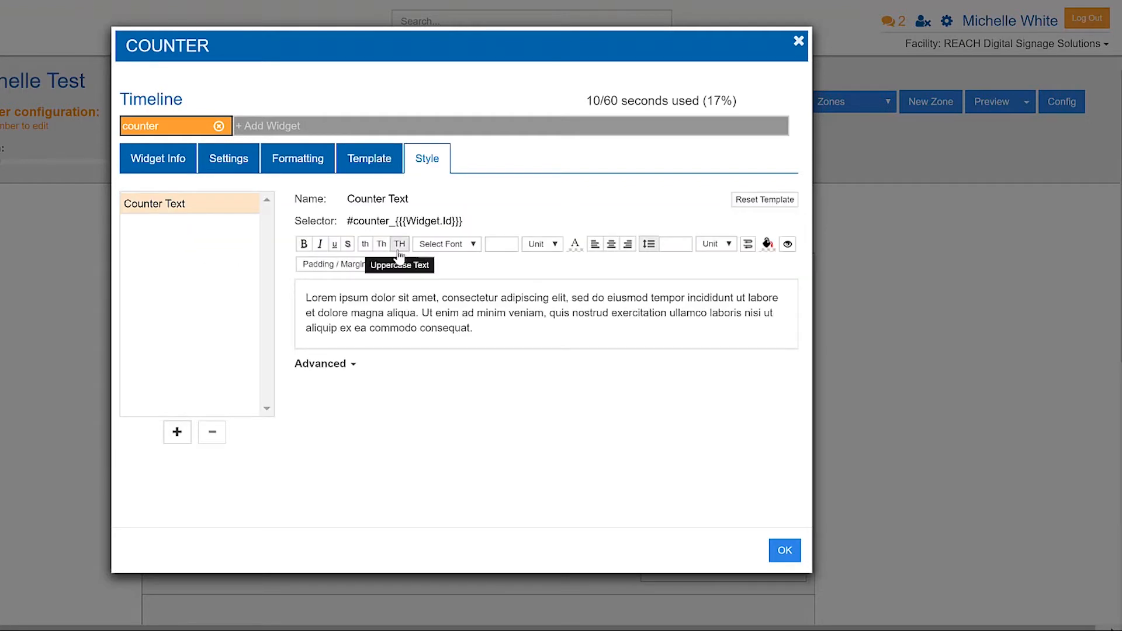
click(447, 244)
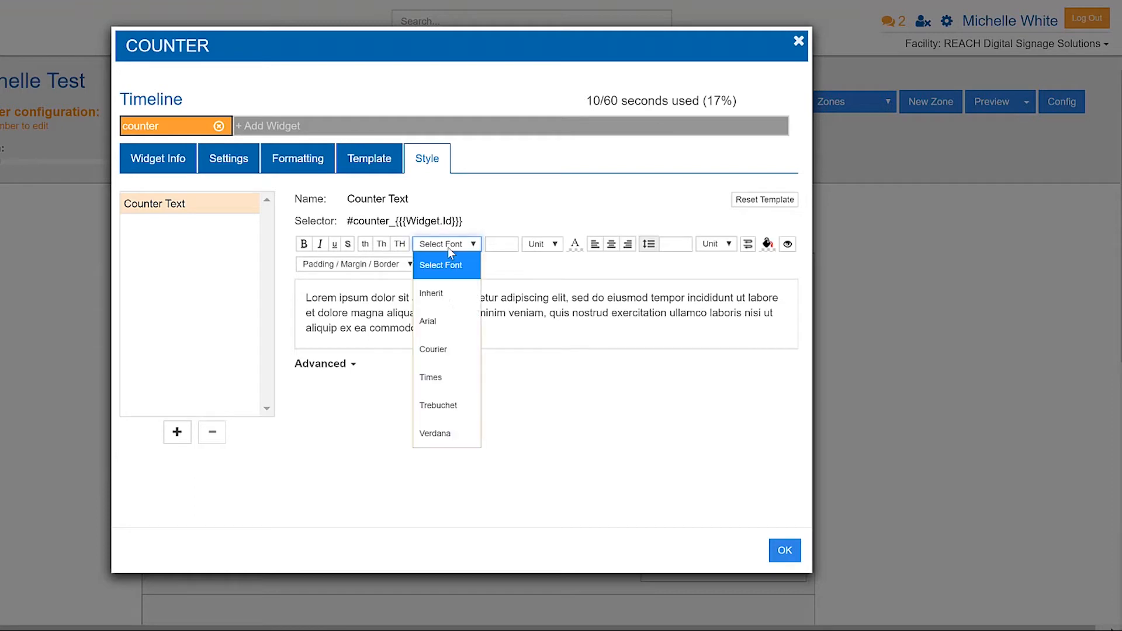
click(450, 318)
click(500, 246)
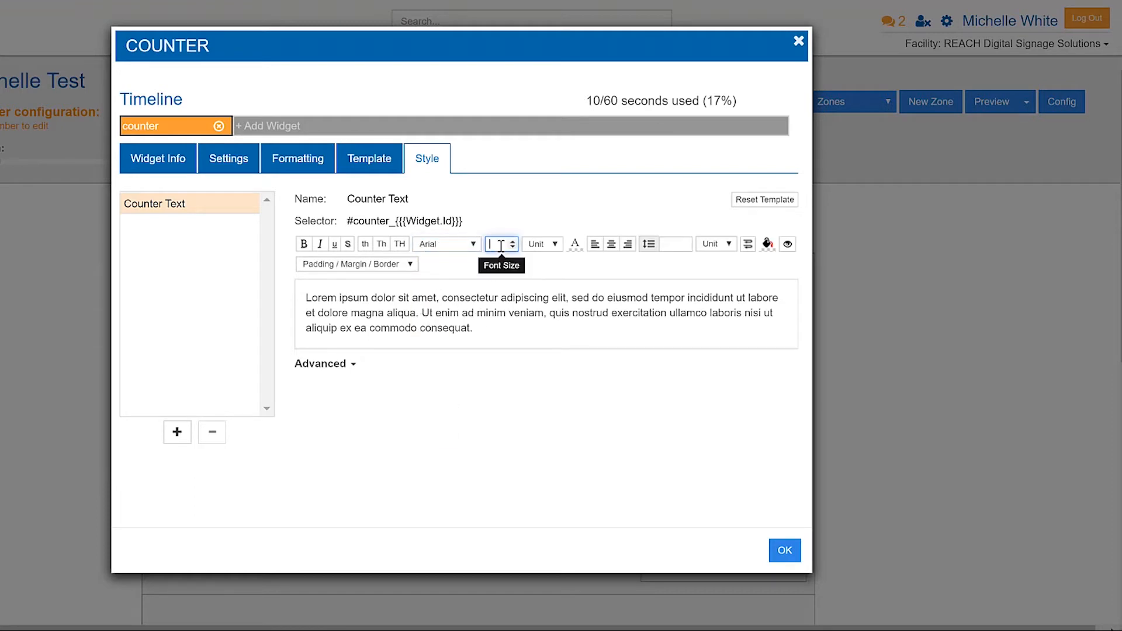
text(30)
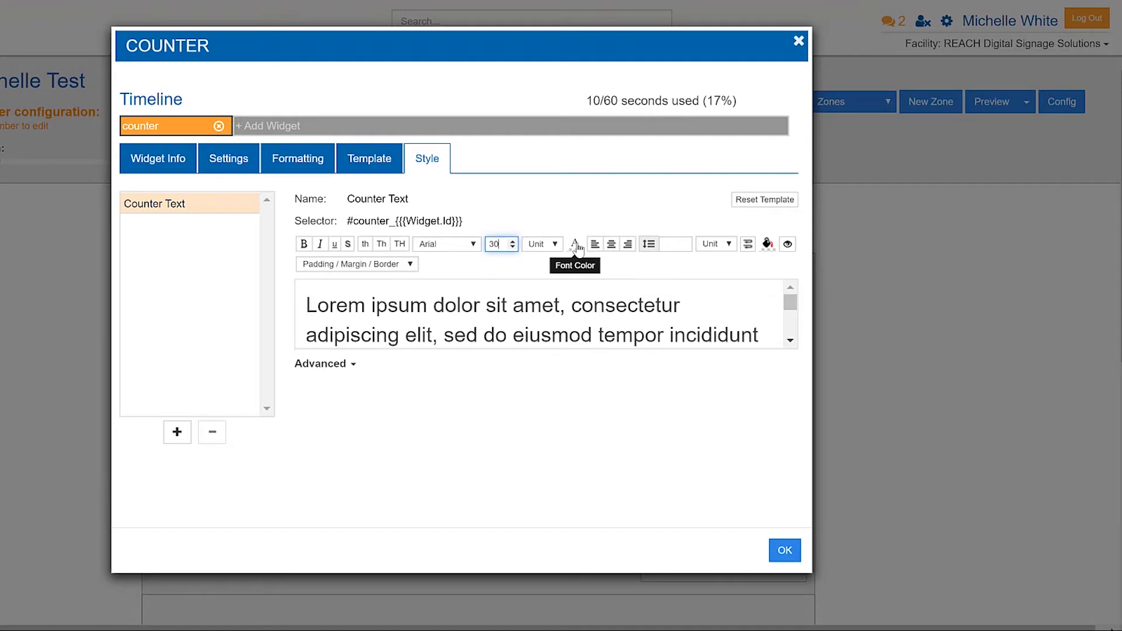
Color the Counter Text yellow with rgba(246,255,0,1), make it uppercase, and expand its advanced CSS.
click(578, 247)
drag(647, 310, 646, 258)
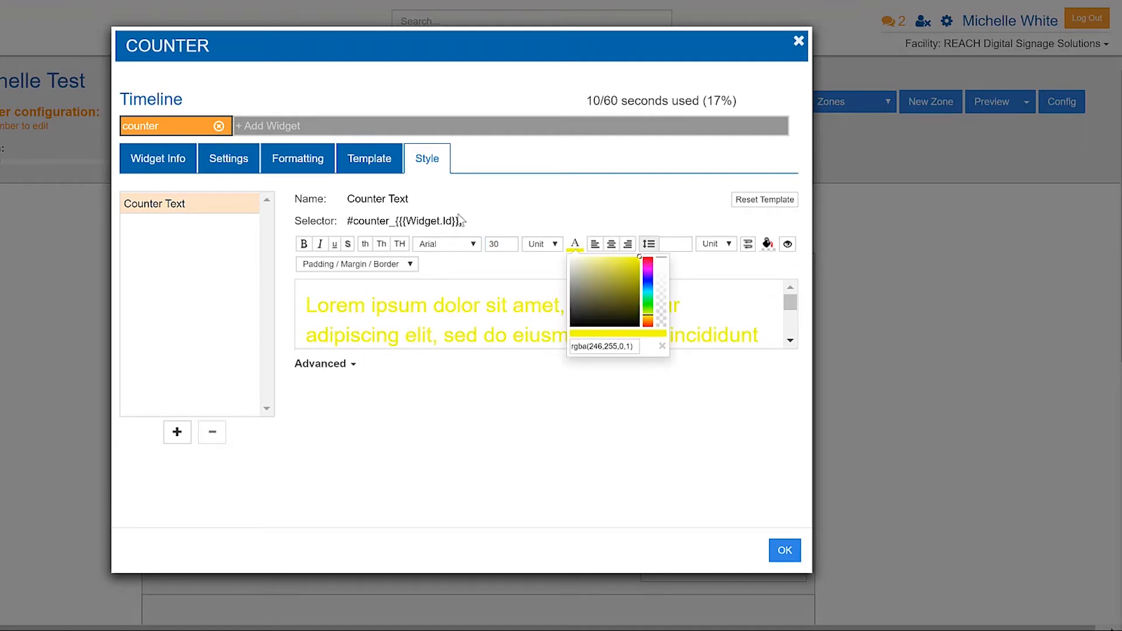
click(400, 244)
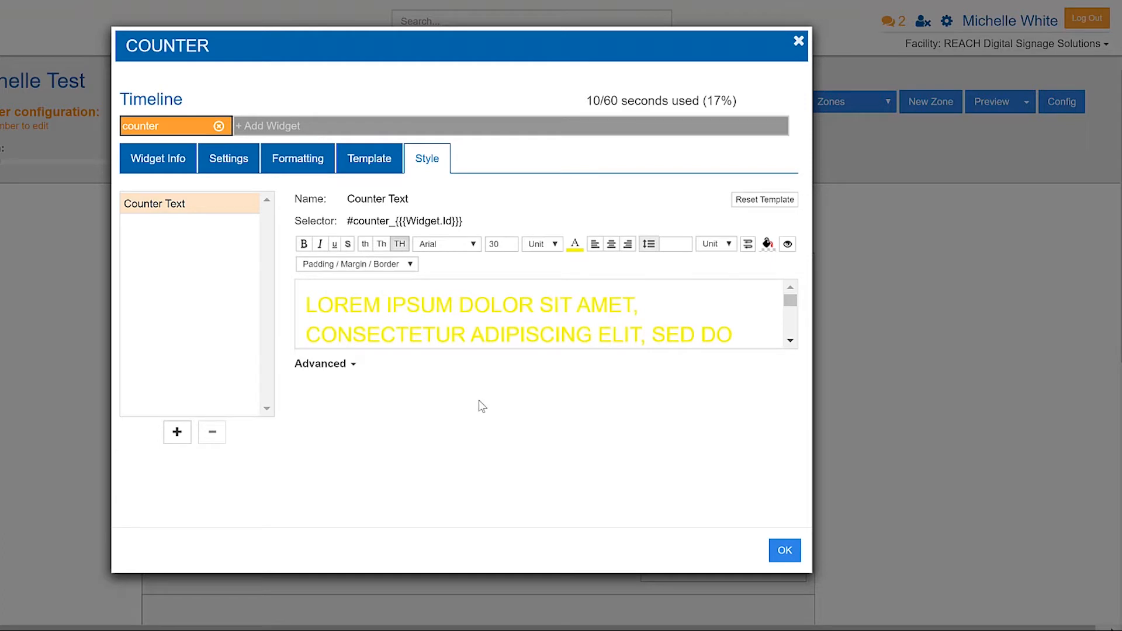
click(318, 368)
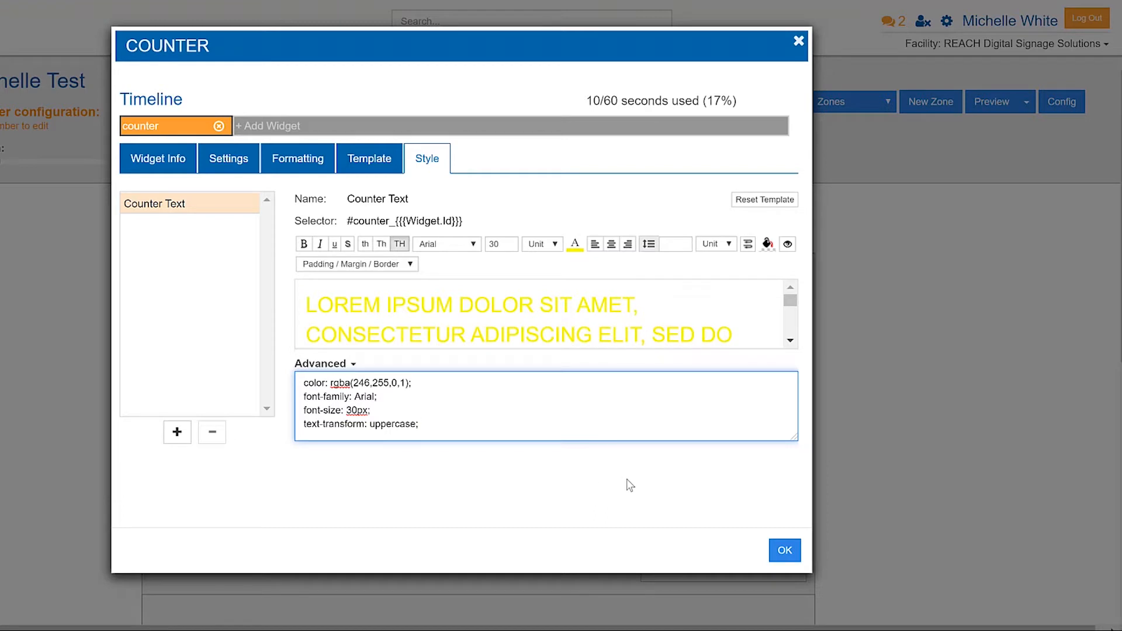
Confirm the counter's configuration and preview the layout to check the styled countdown, closing the preview at the end.
click(785, 550)
click(993, 103)
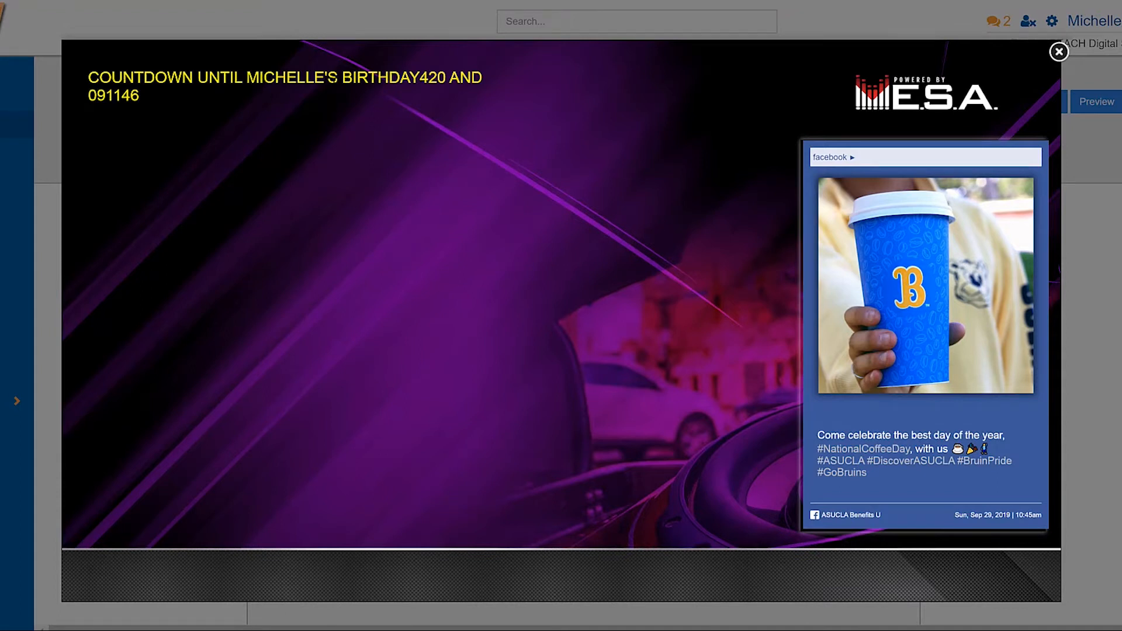
drag(419, 78, 472, 78)
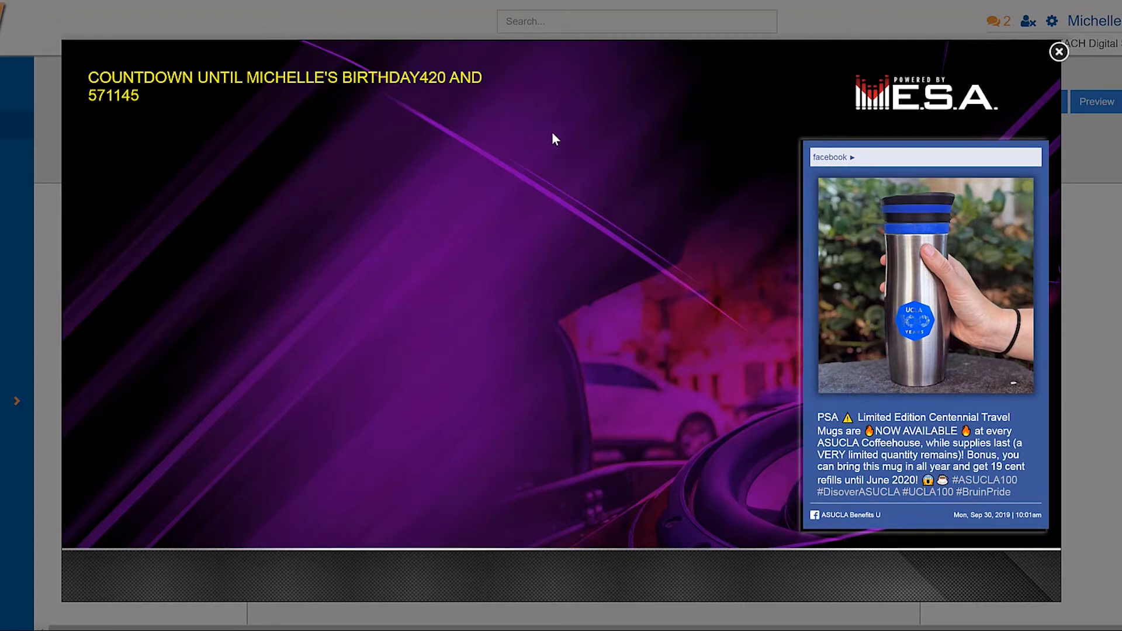
click(1059, 52)
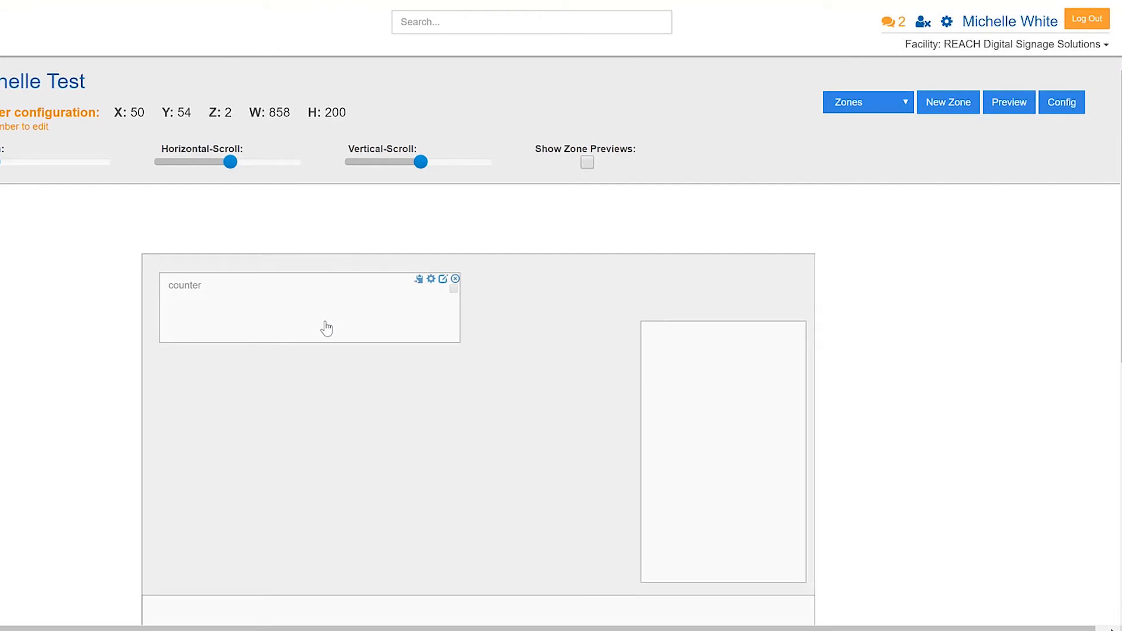
Reopen the counter zone's settings, change the counter usage to Series, and start a new series.
double_click(302, 304)
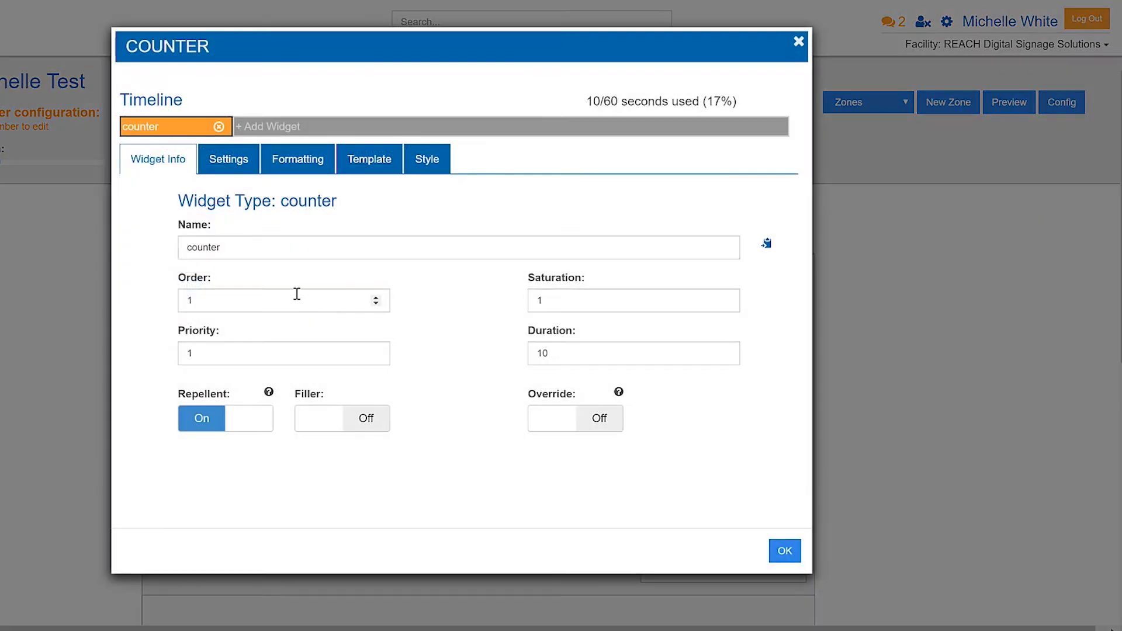
click(229, 171)
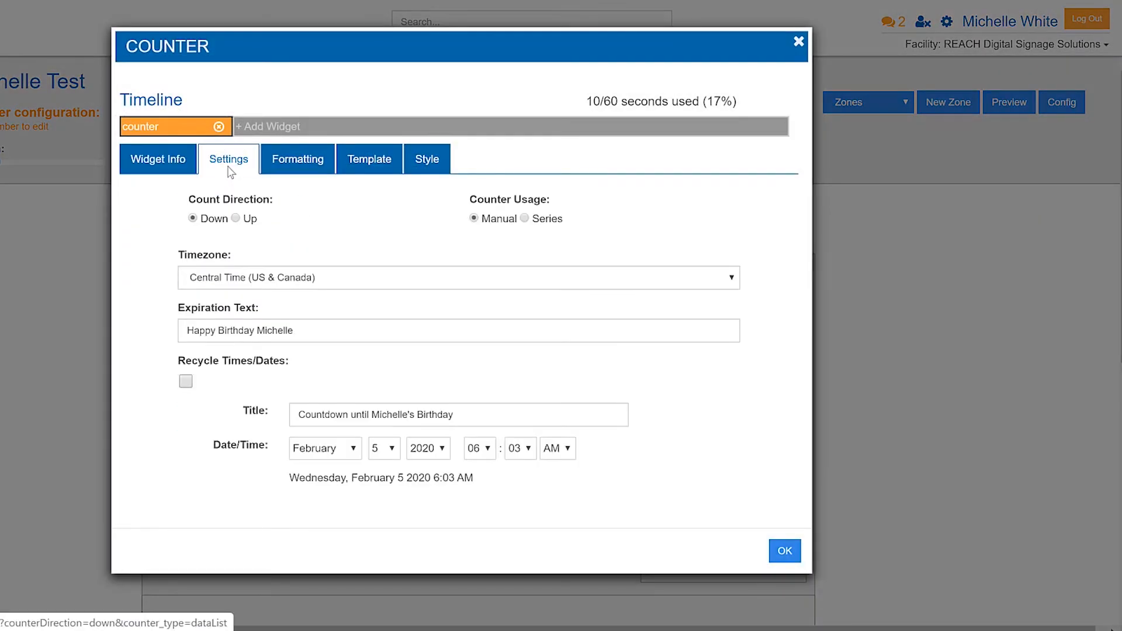
click(525, 219)
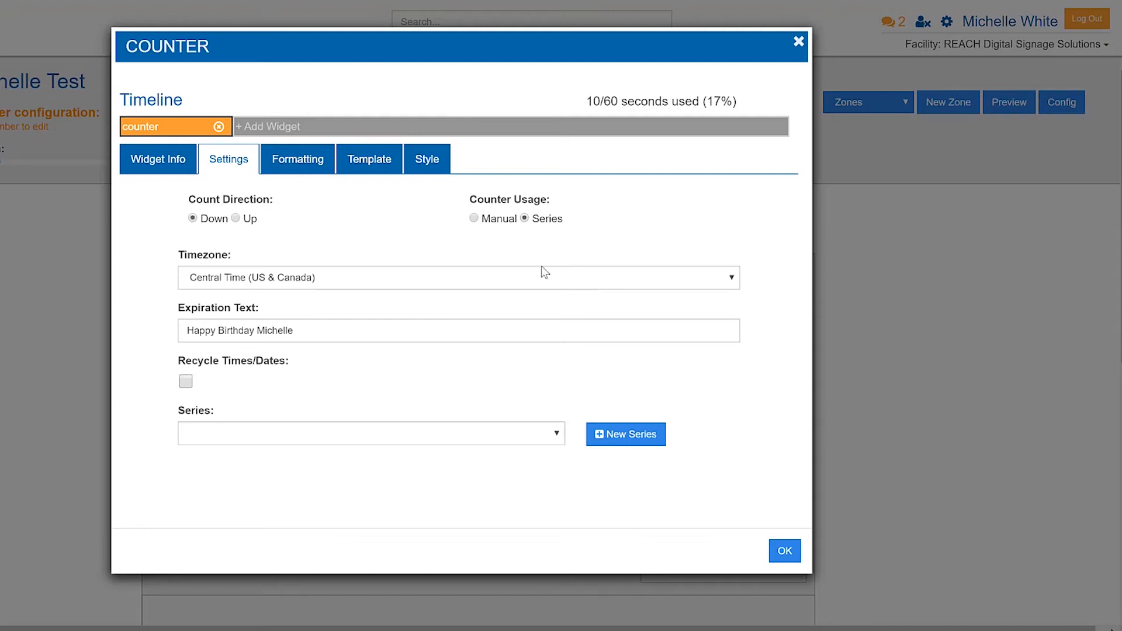
click(636, 437)
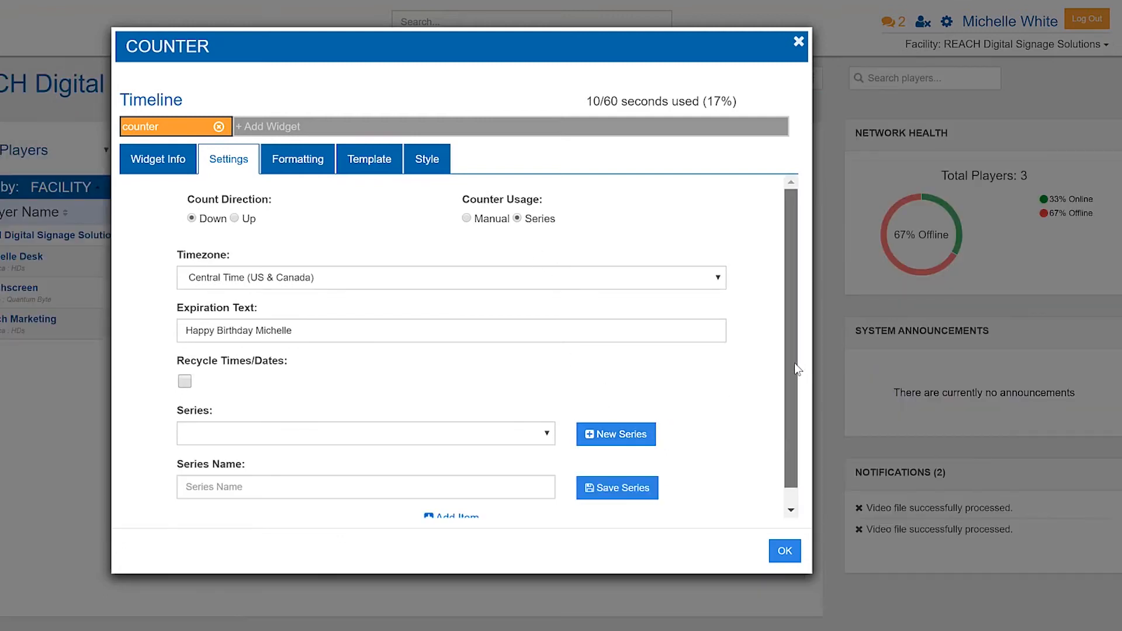
Name the new series "Meetings Today".
scroll(796, 368, down, 1)
click(433, 419)
click(431, 418)
click(256, 473)
text(Meetings Today)
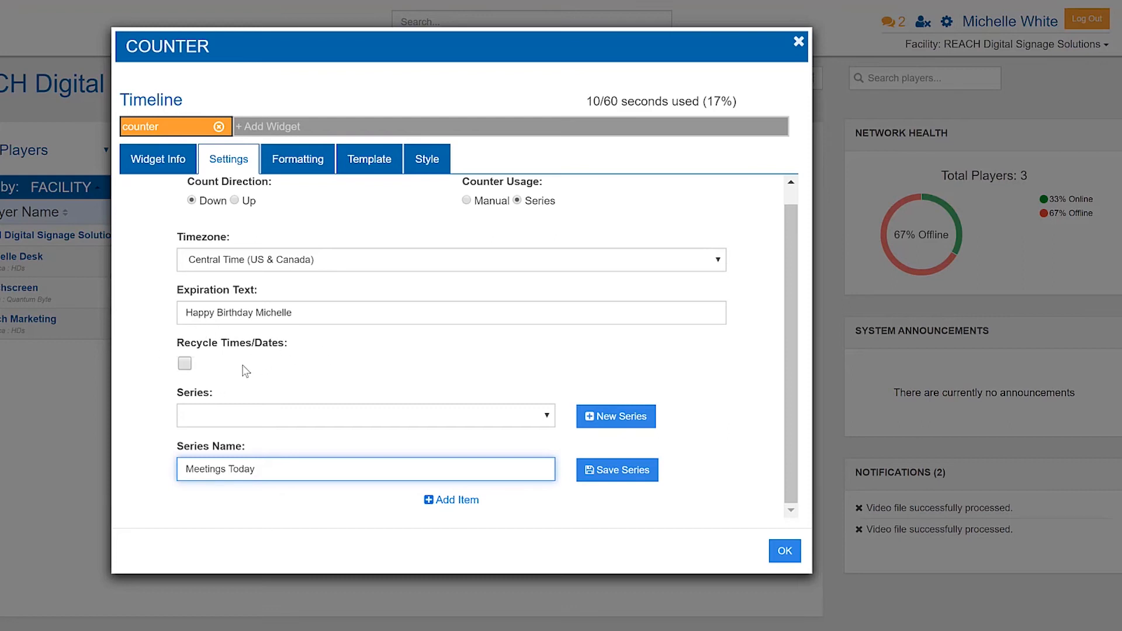
click(790, 303)
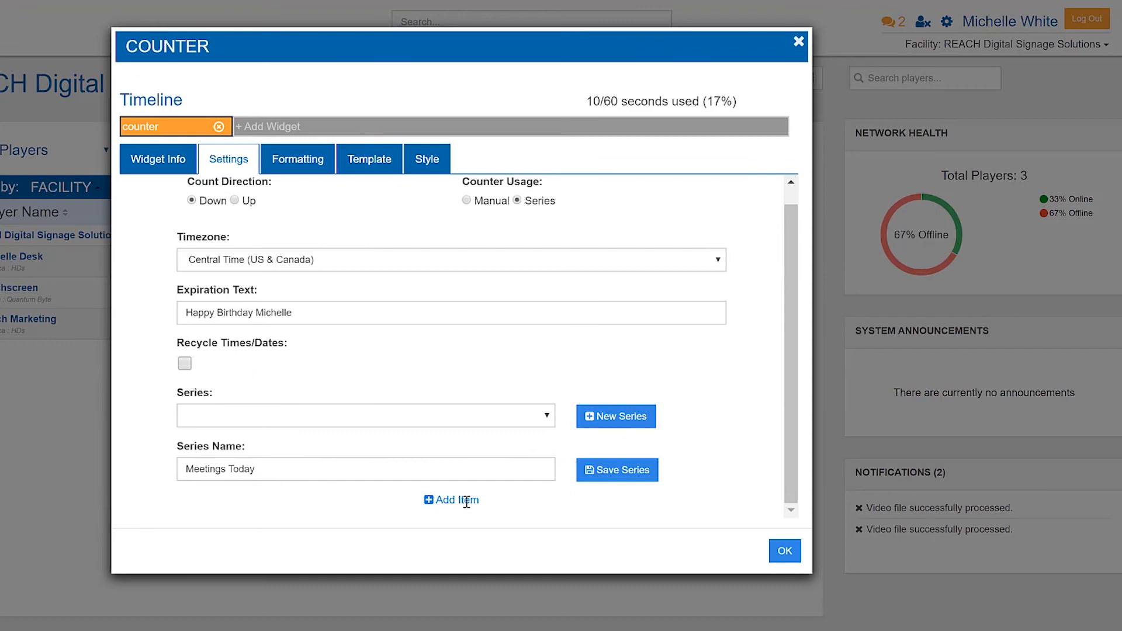
Add a first item titled "hours until developer meeting" to the Meetings Today series.
click(428, 501)
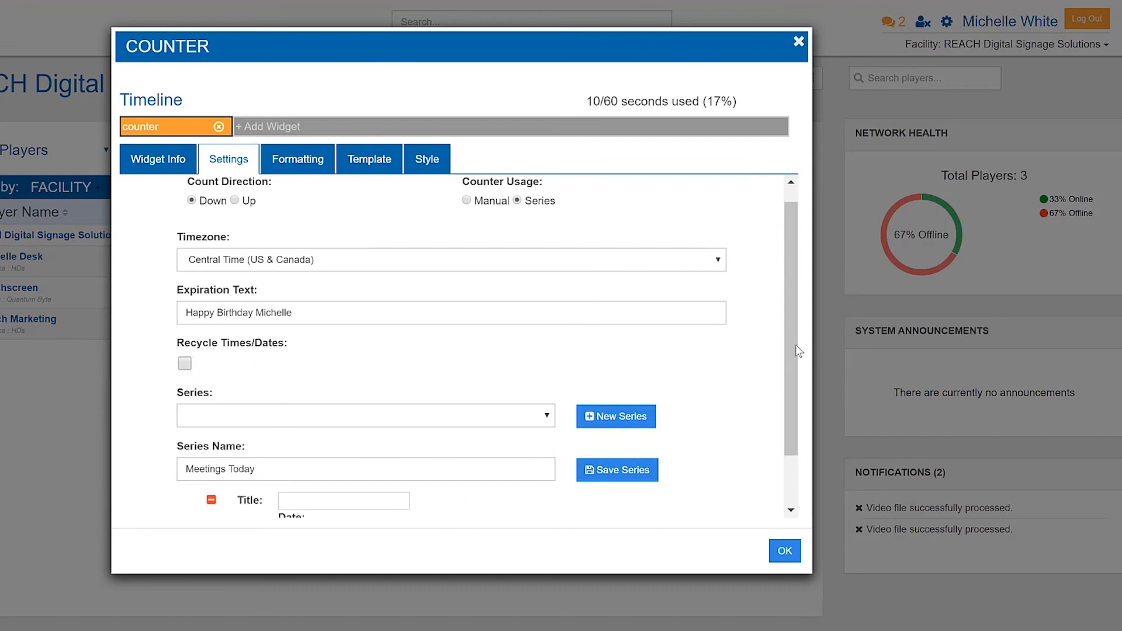
scroll(797, 351, down, 2)
click(375, 438)
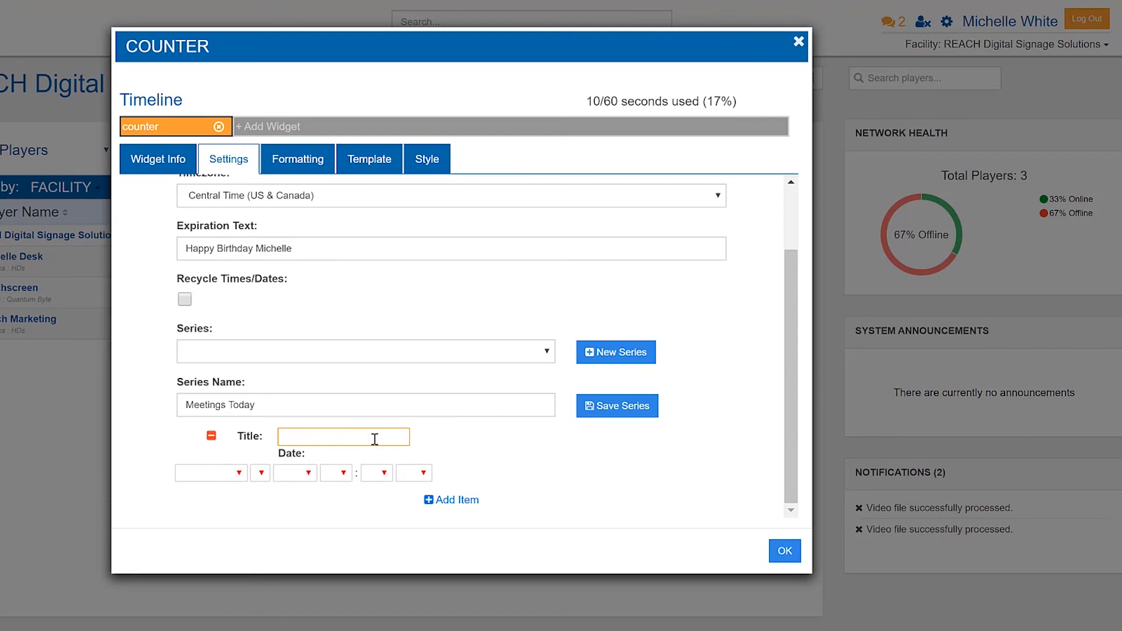
text(hours u)
text(ntil developer meeting)
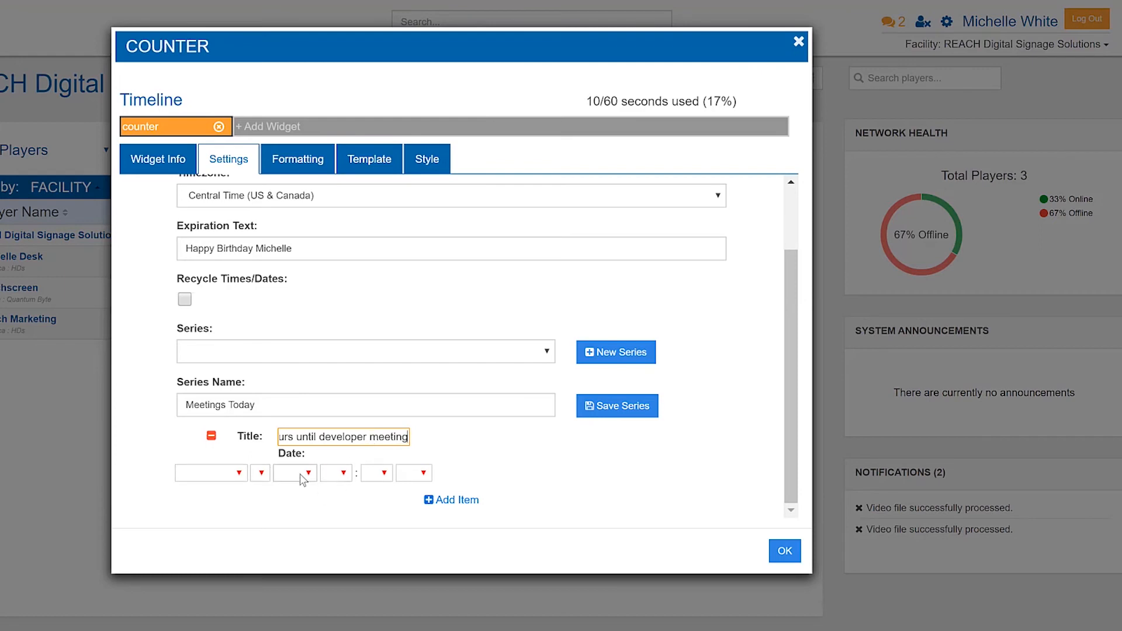
Set the developer meeting item's time to 09:00 AM.
click(336, 473)
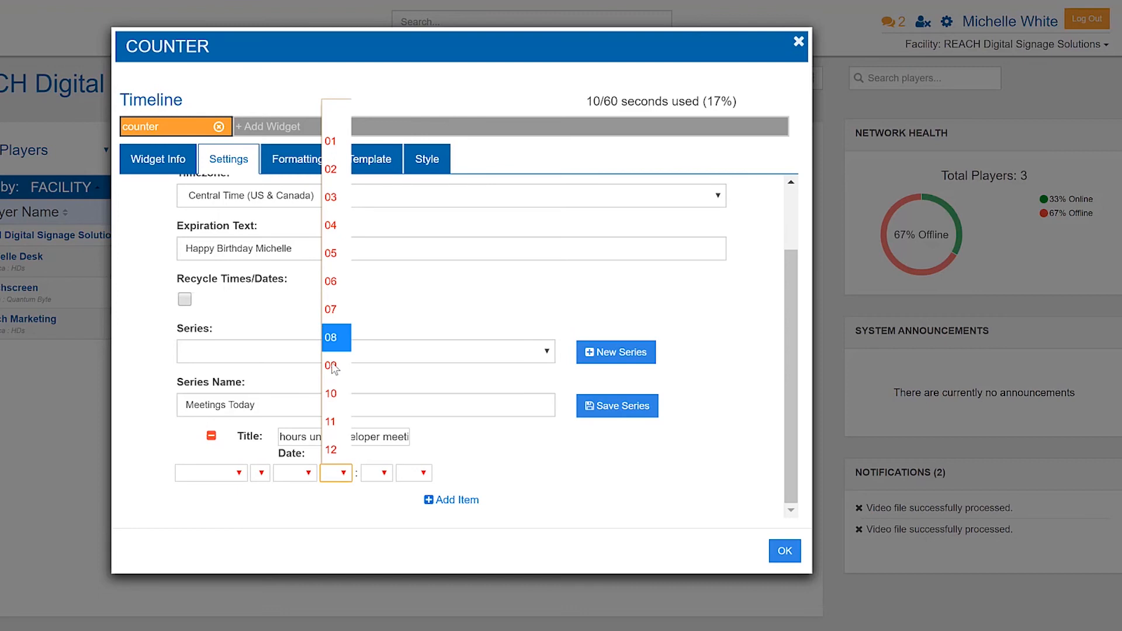
click(332, 333)
click(390, 475)
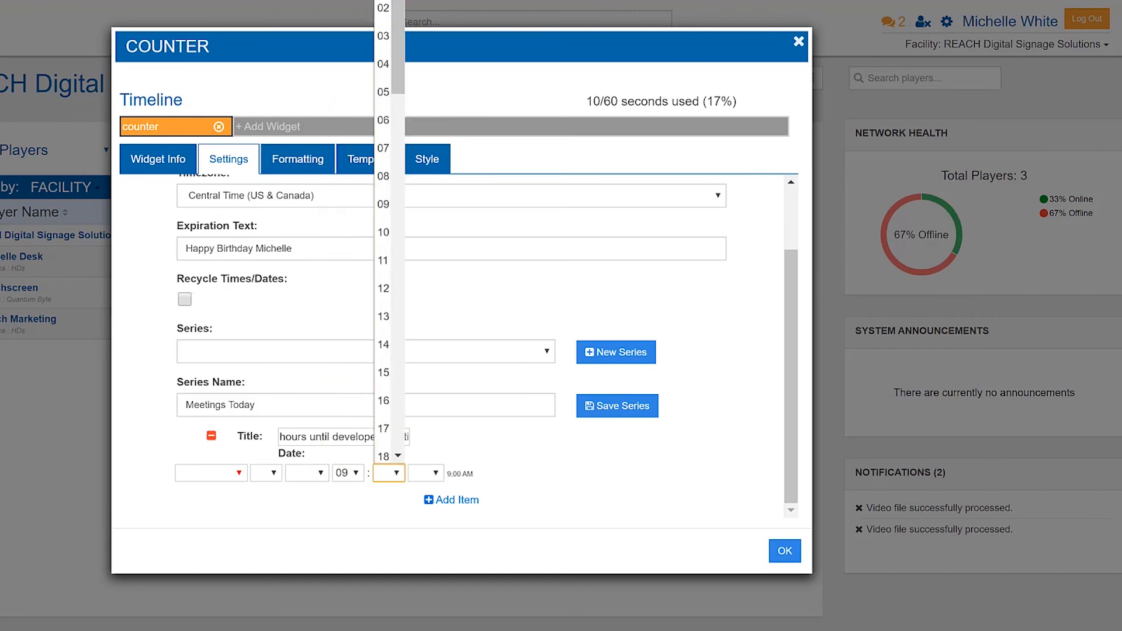
click(383, 0)
click(433, 475)
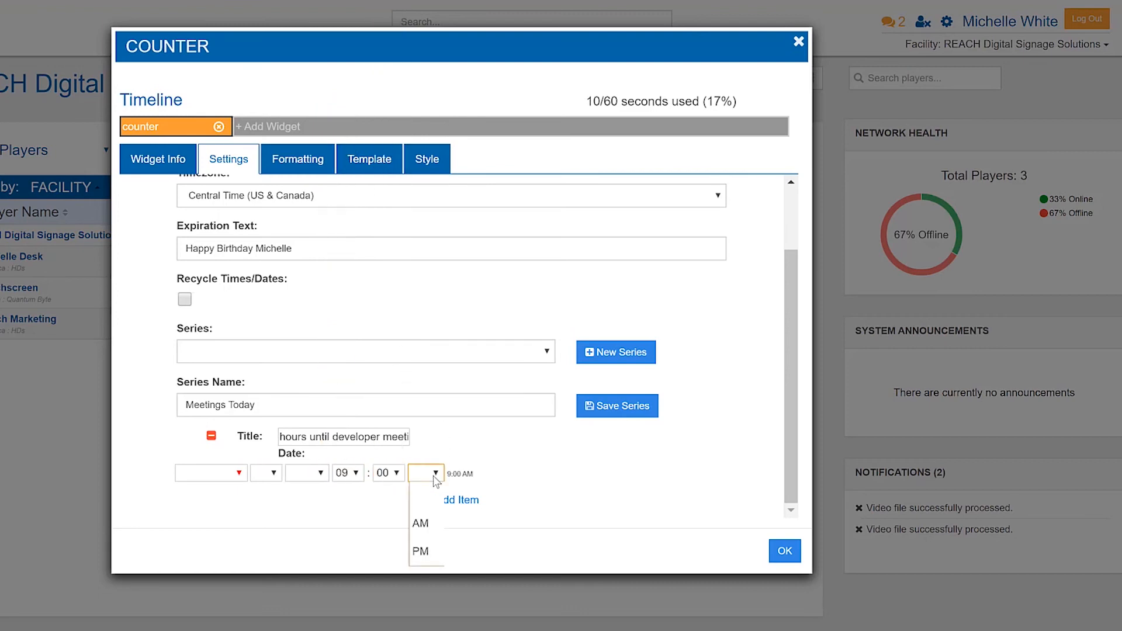
click(434, 537)
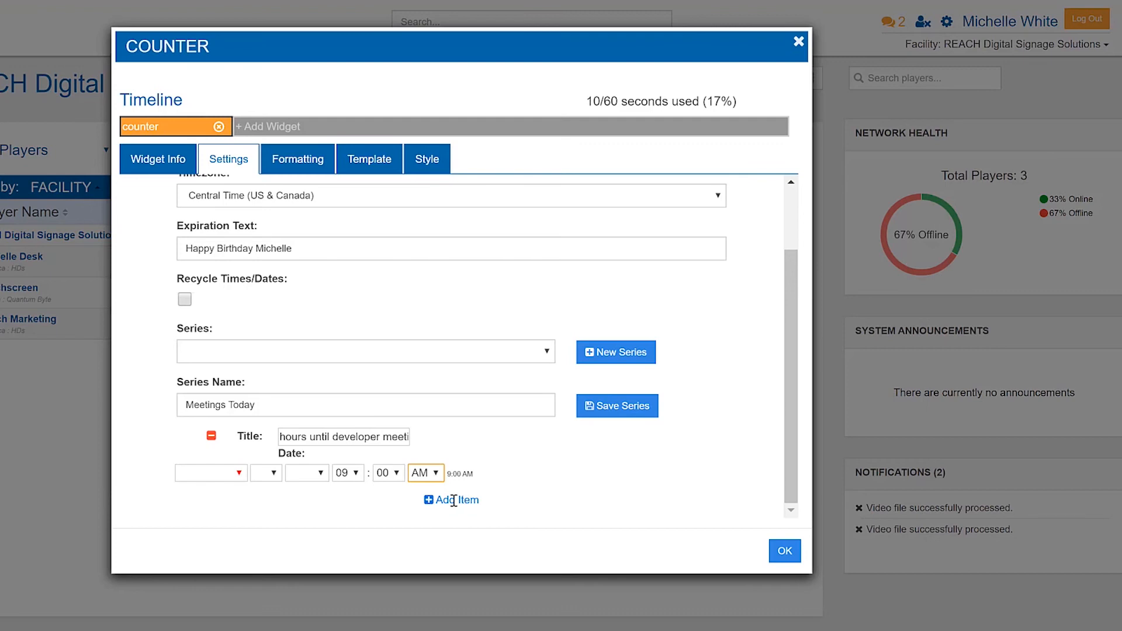
Add a second item titled "hours until lunch" to the Meetings Today series.
click(433, 502)
click(342, 502)
text(hours until lunch)
scroll(538, 471, down, 1)
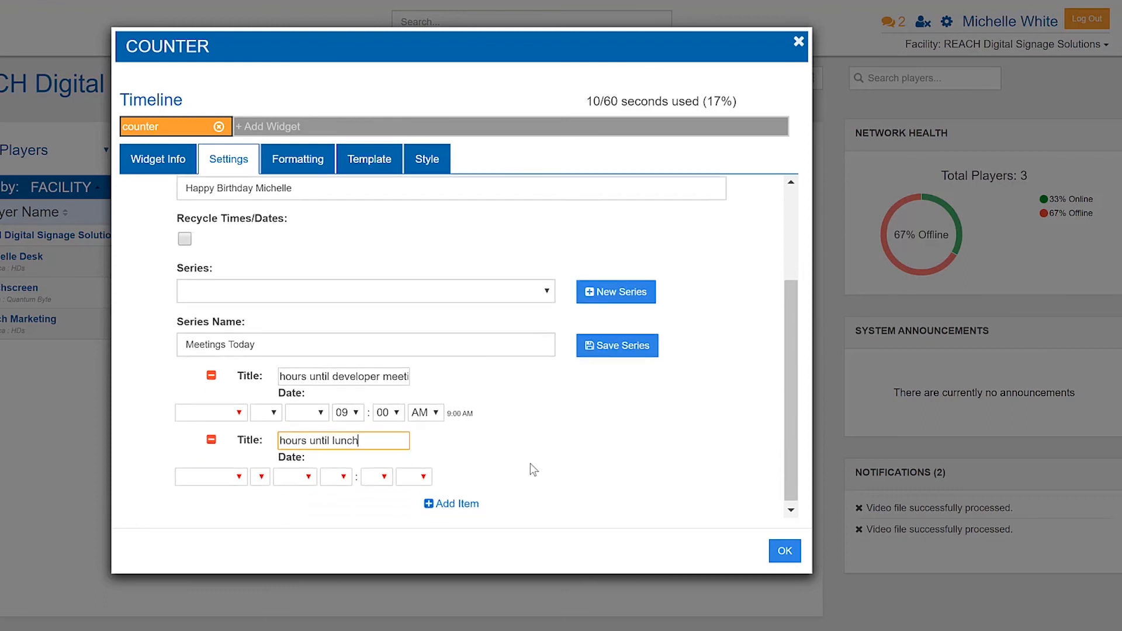
Set the lunch item's time to 11:00 AM.
click(345, 473)
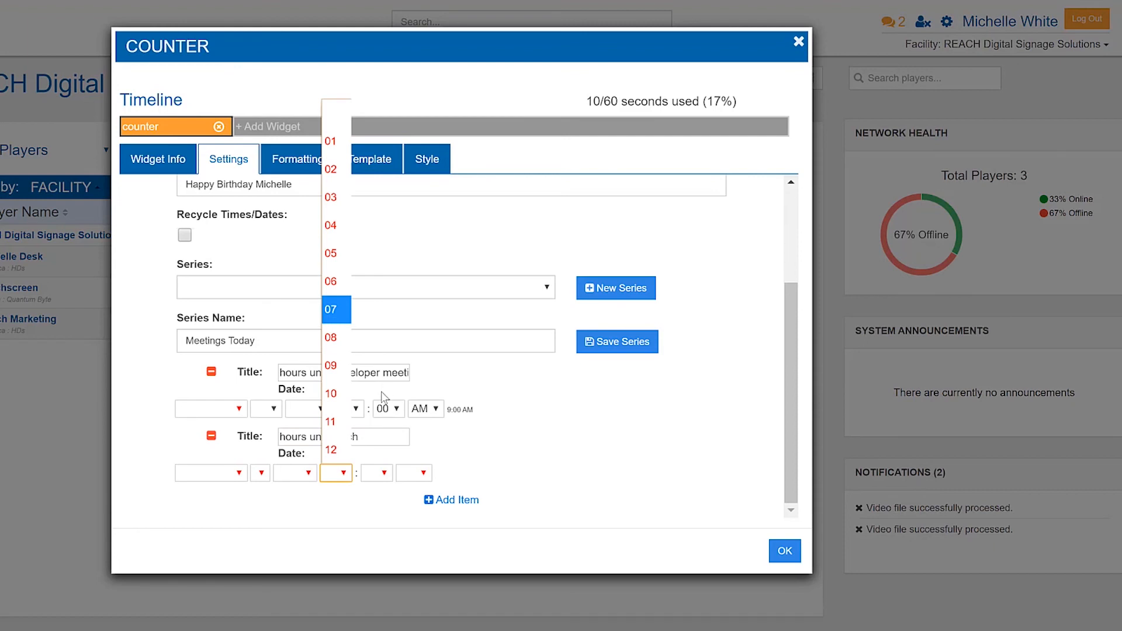
click(332, 422)
click(389, 473)
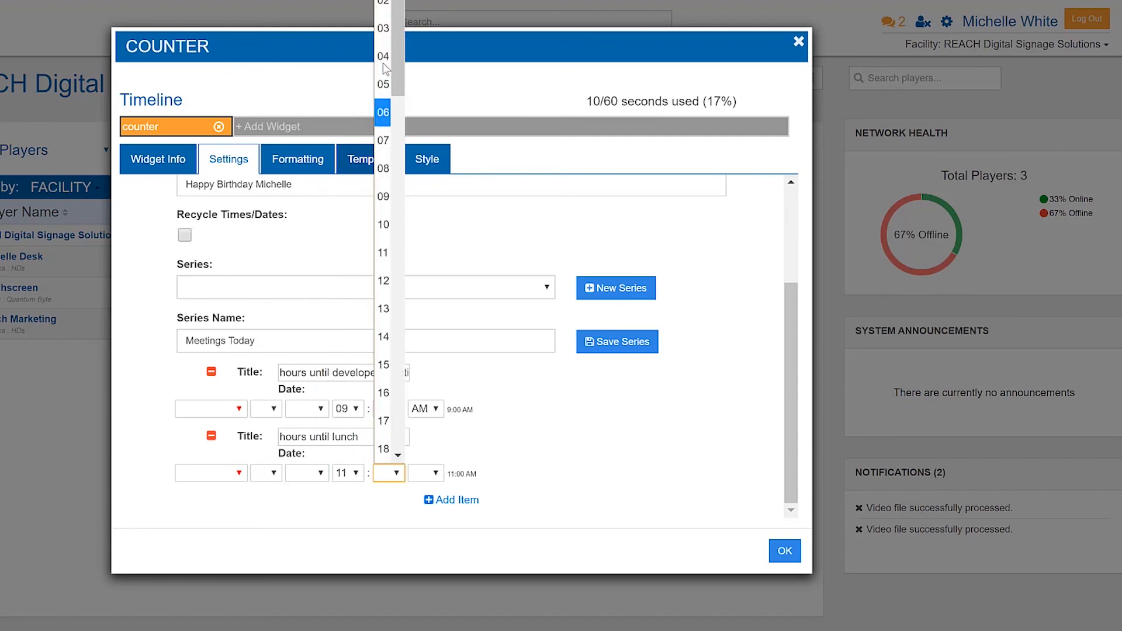
click(383, 1)
click(437, 474)
click(440, 523)
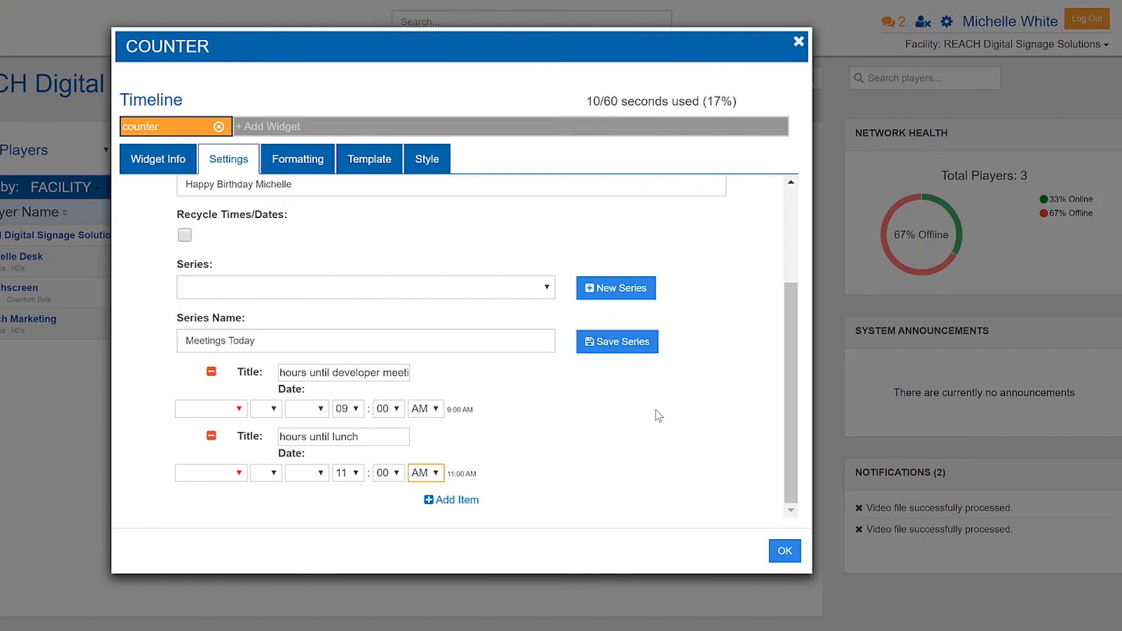
Review the series counter's formatting, template and style options, then return to its settings.
scroll(659, 415, up, 2)
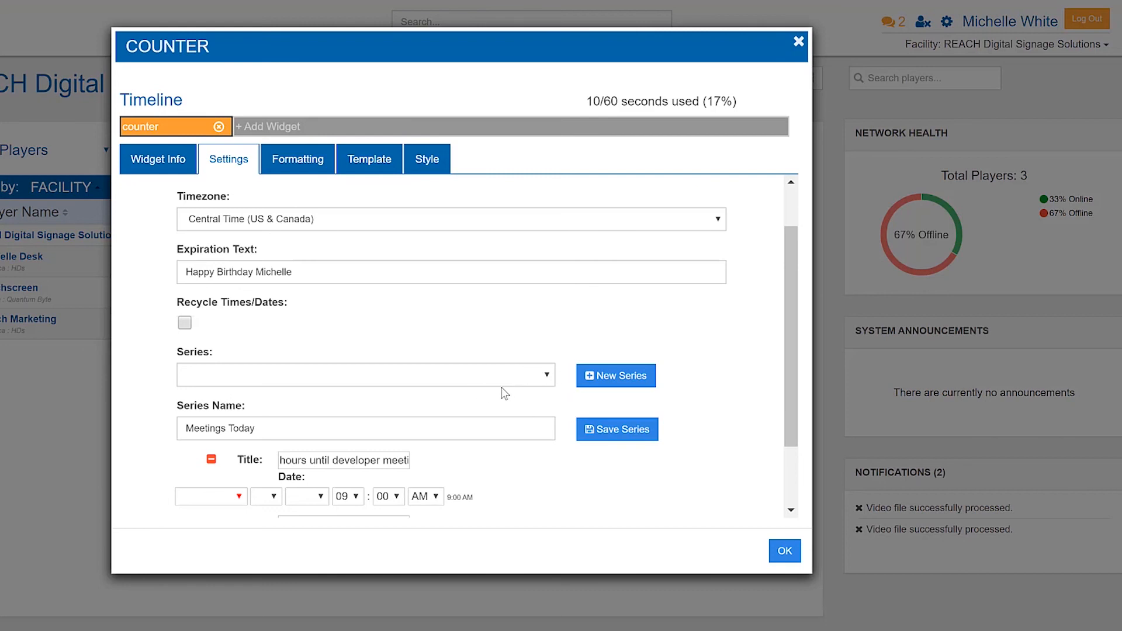
click(303, 171)
click(377, 158)
click(424, 165)
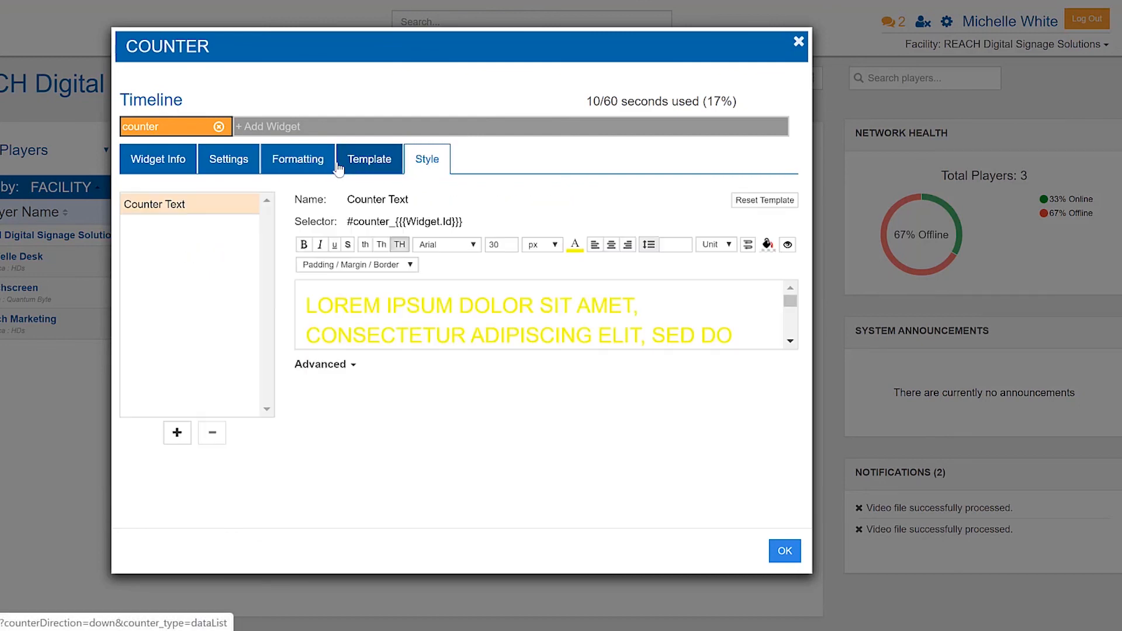
click(253, 165)
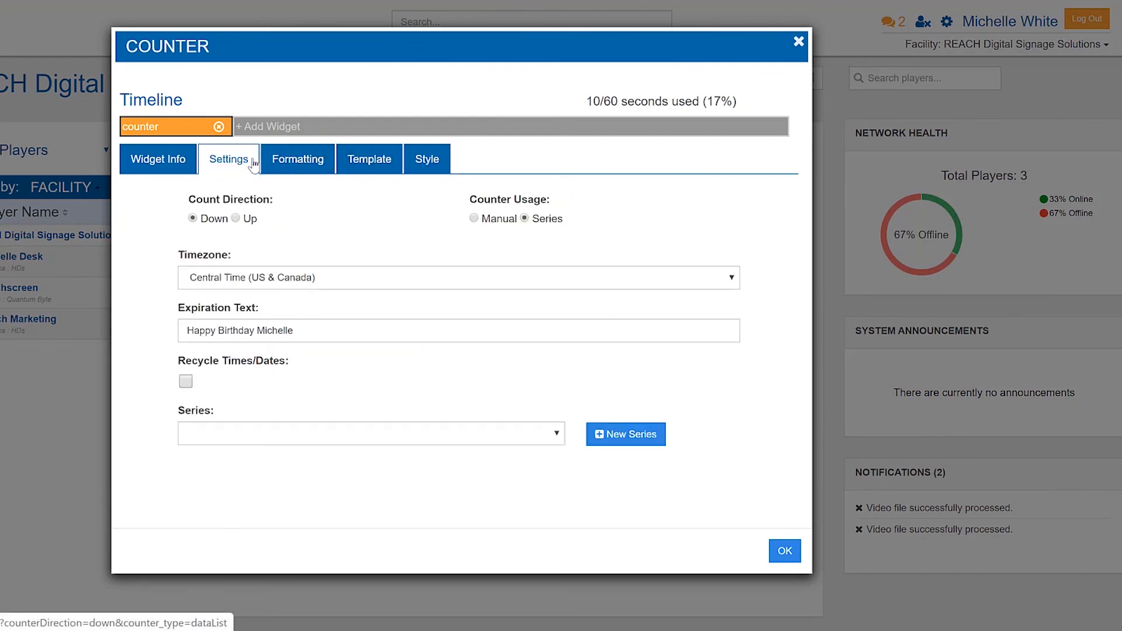